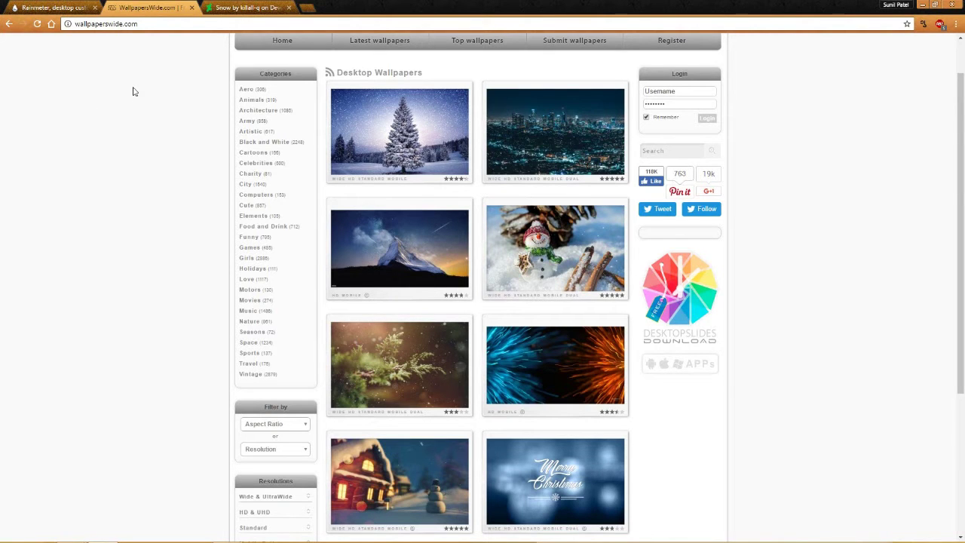
Browse the wallpapers on wallpaperswide.com and open the download preview of the Xmas Tree wallpaper.
{"action": "left_click", "coordinate": [137, 23]}
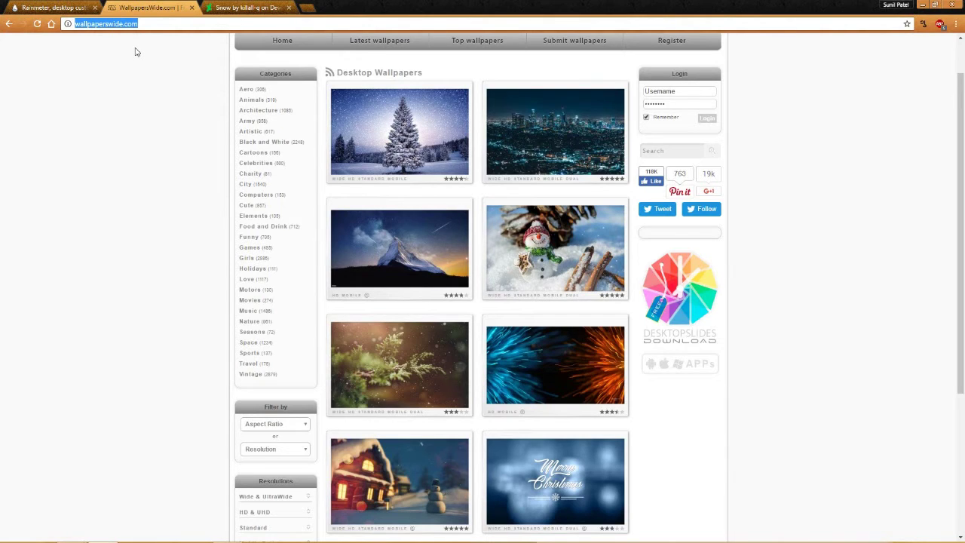
{"action": "scroll", "coordinate": [531, 262], "scroll_direction": "down", "scroll_amount": 2}
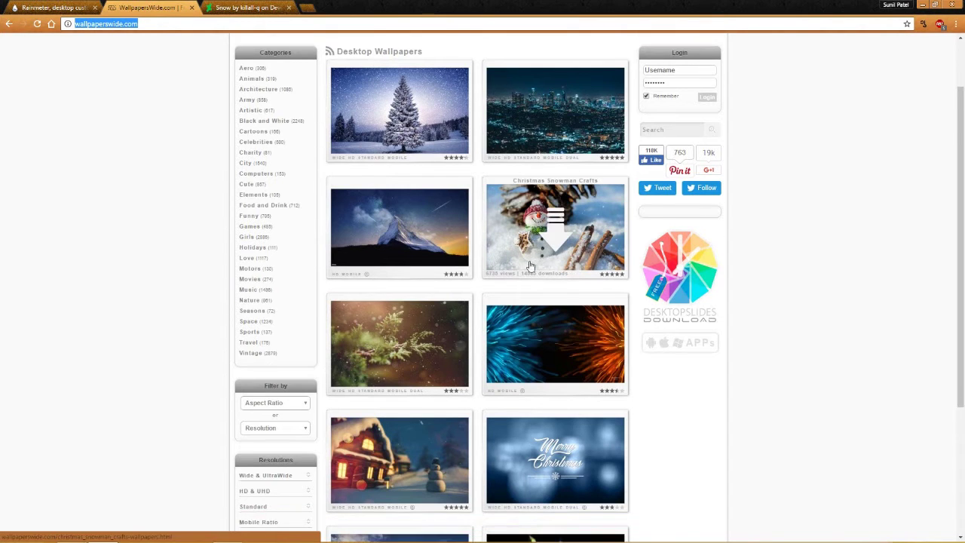
{"action": "scroll", "coordinate": [531, 264], "scroll_direction": "down", "scroll_amount": 2}
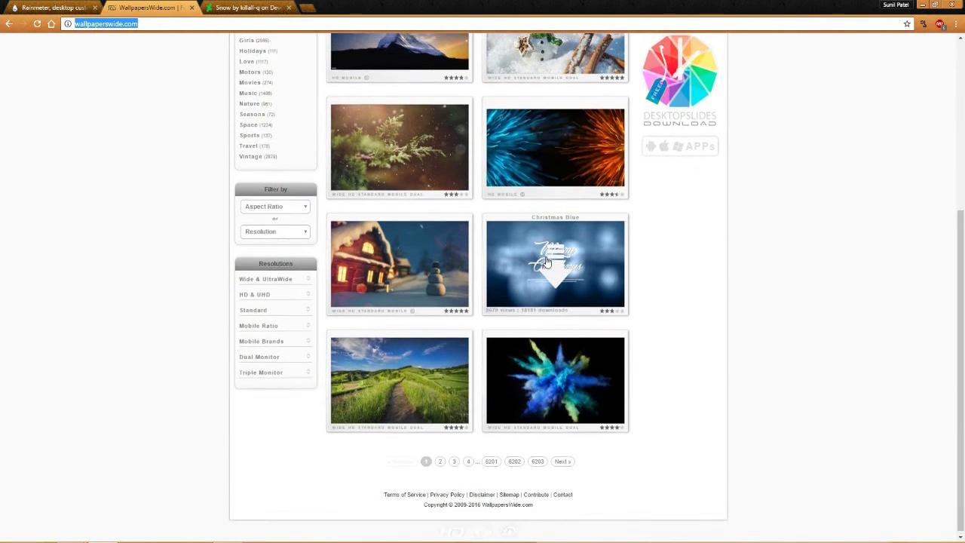
{"action": "scroll", "coordinate": [547, 263], "scroll_direction": "up", "scroll_amount": 3}
{"action": "scroll", "coordinate": [548, 262], "scroll_direction": "up", "scroll_amount": 2}
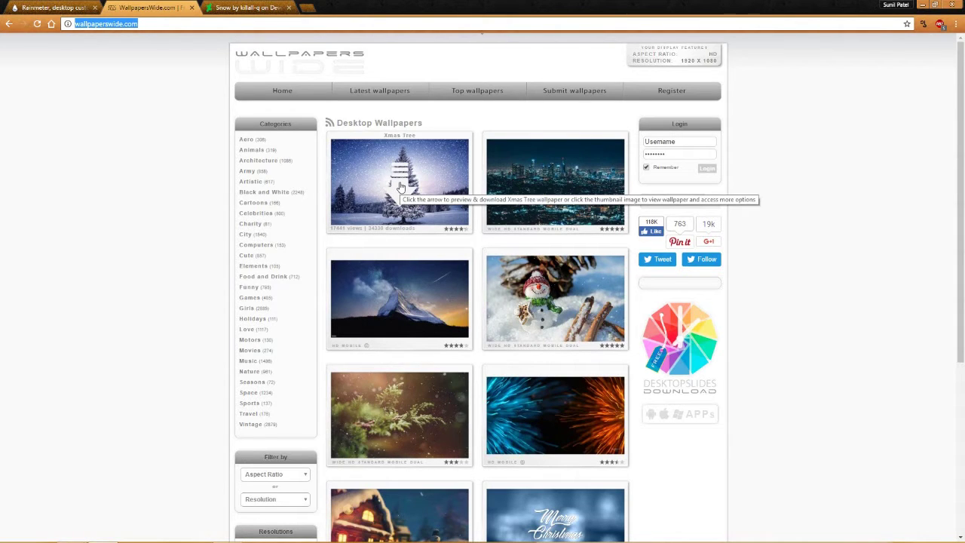
{"action": "left_click", "coordinate": [400, 185]}
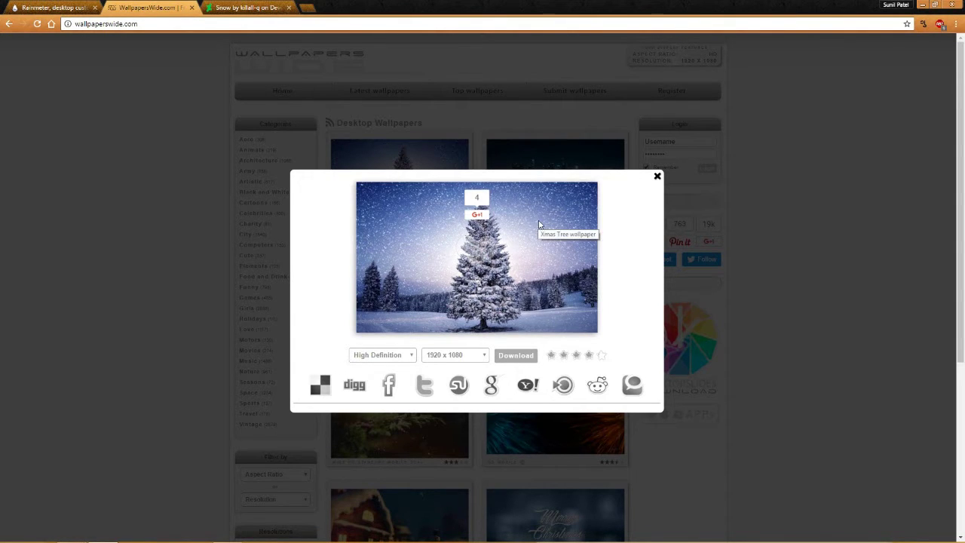
Download the Xmas Tree wallpaper in High Definition at a resolution of 1366 x 768.
{"action": "left_click", "coordinate": [412, 355]}
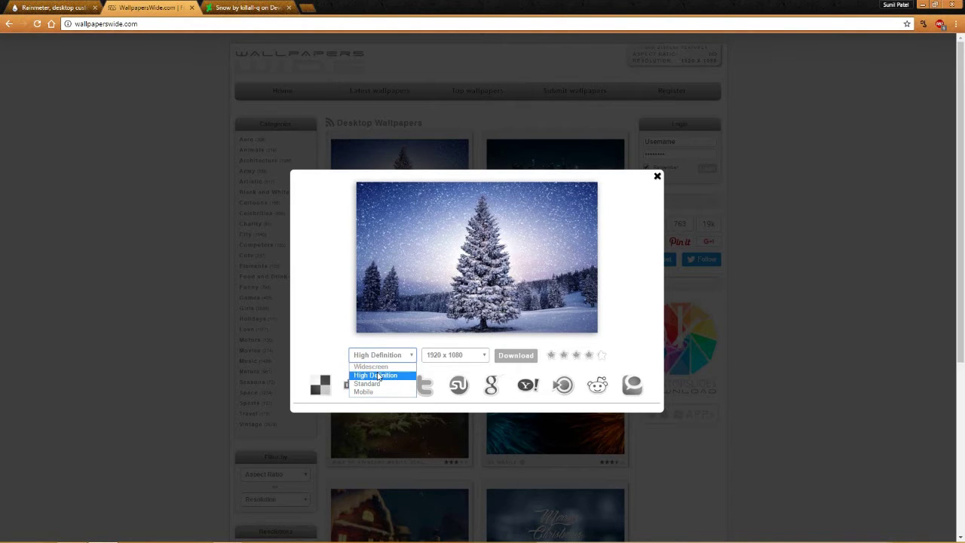
{"action": "left_click", "coordinate": [379, 379]}
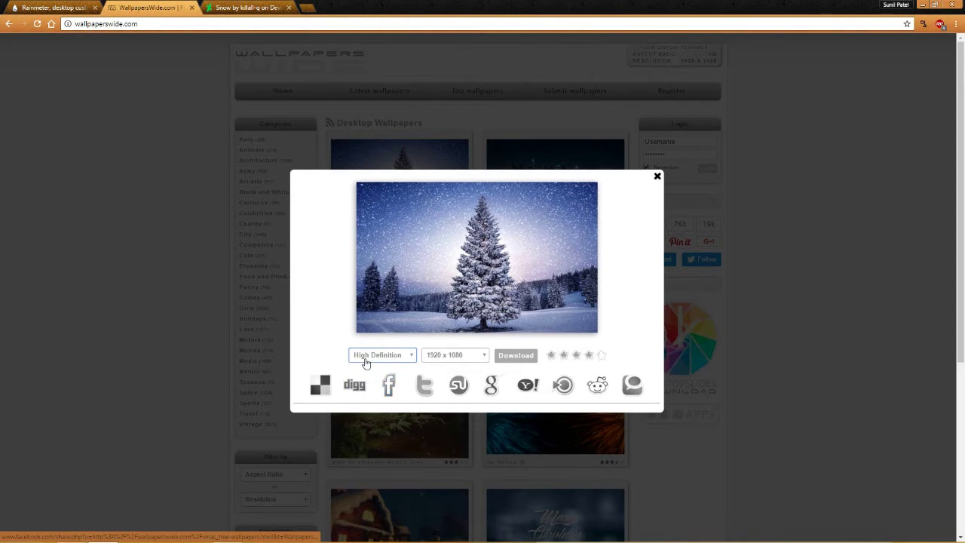
{"action": "left_click", "coordinate": [478, 355]}
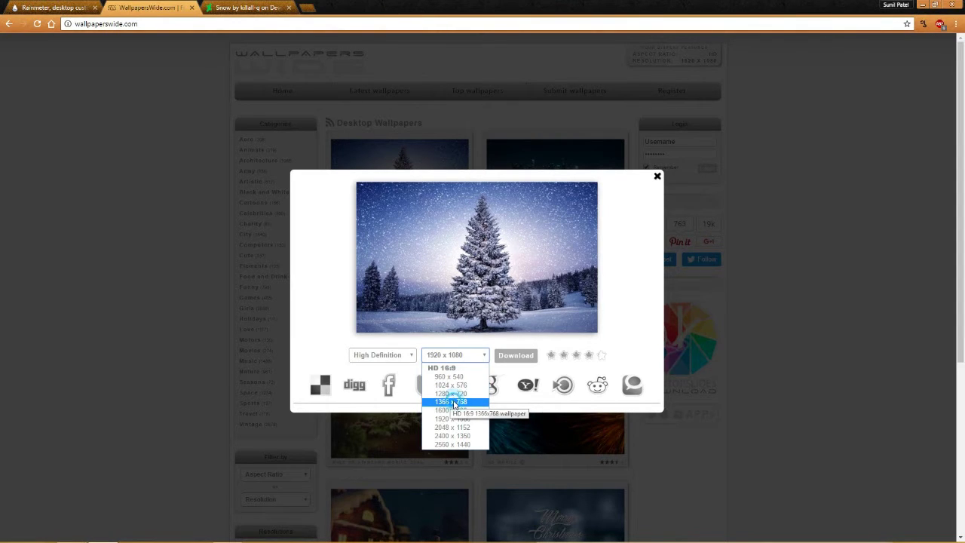
{"action": "left_click", "coordinate": [456, 403]}
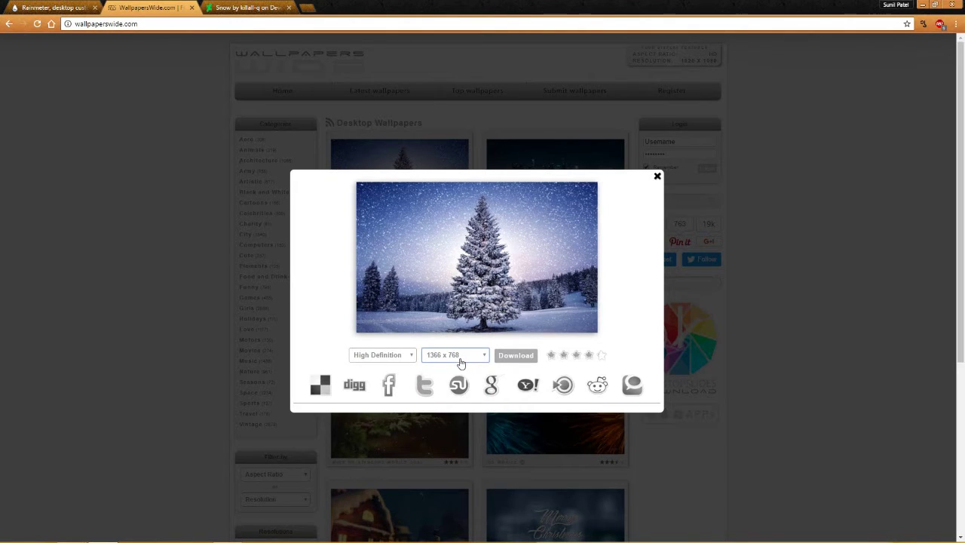
{"action": "left_click", "coordinate": [513, 358]}
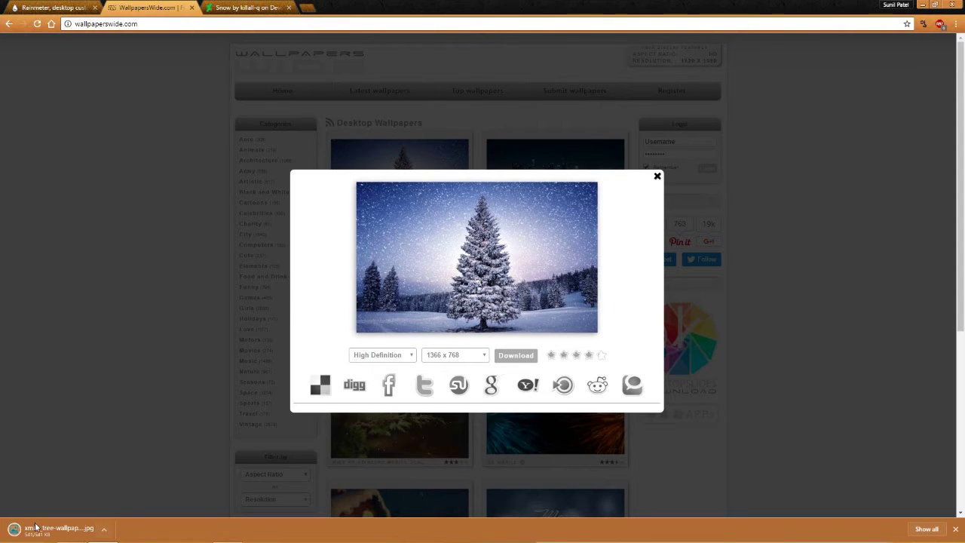
View the downloaded Xmas Tree image at full size and return to the browser.
{"action": "left_click", "coordinate": [104, 529]}
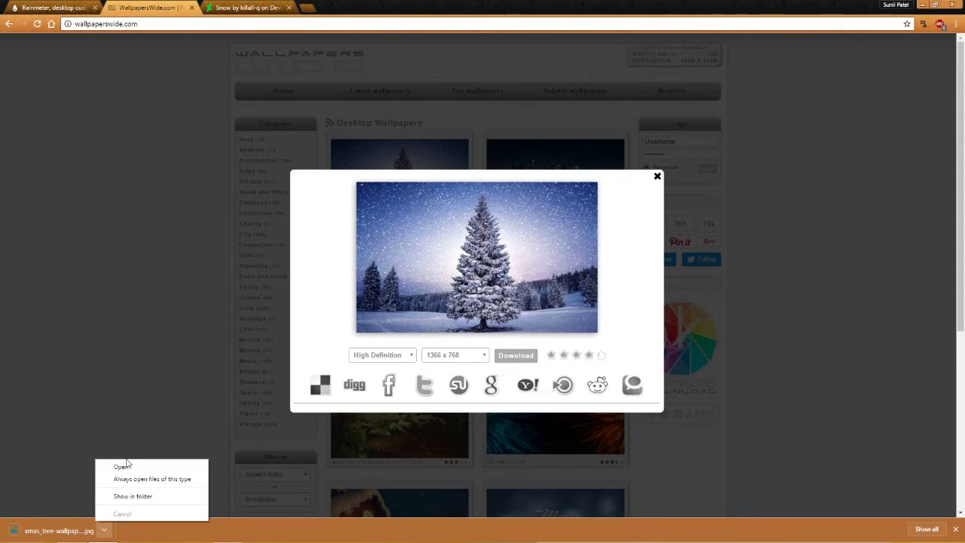
{"action": "left_click", "coordinate": [123, 468]}
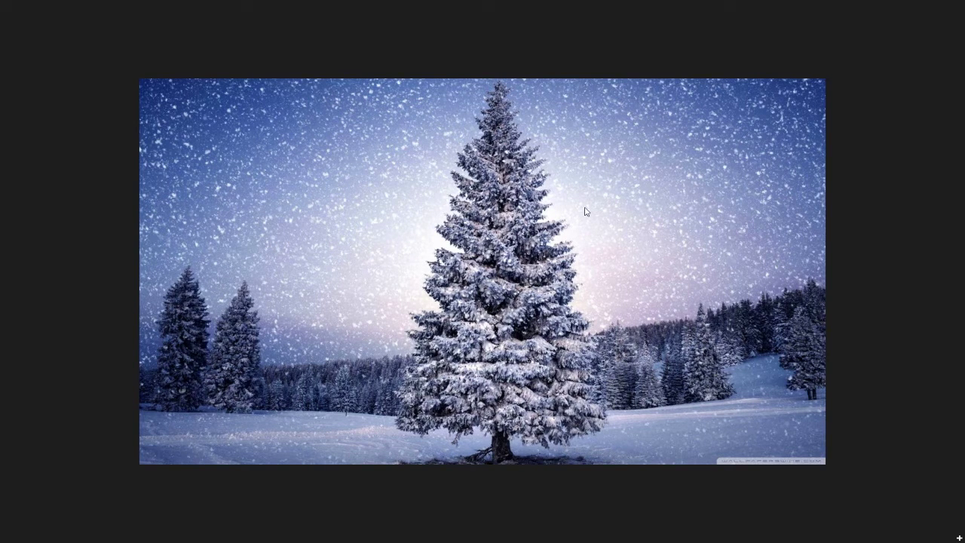
{"action": "key", "text": "alt+Tab"}
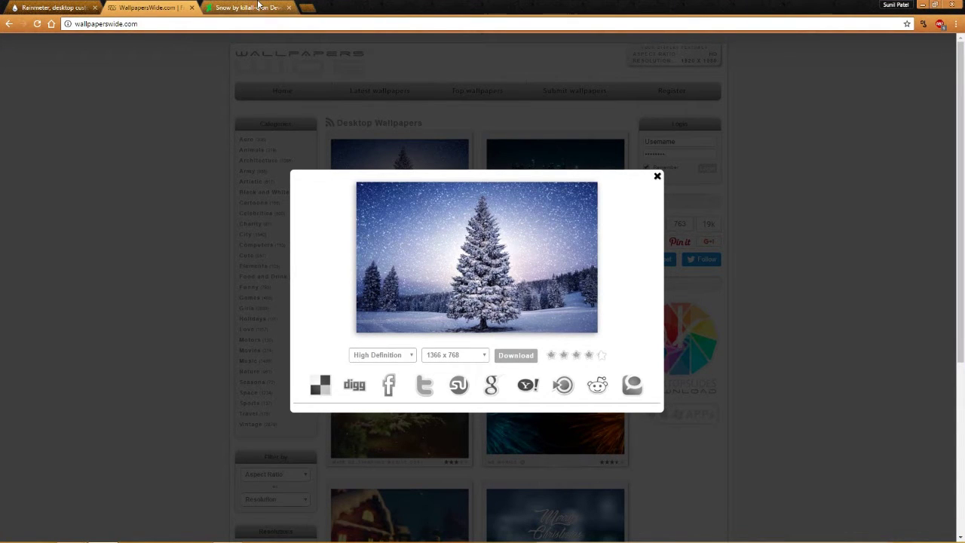
{"action": "mouse_move", "coordinate": [437, 226]}
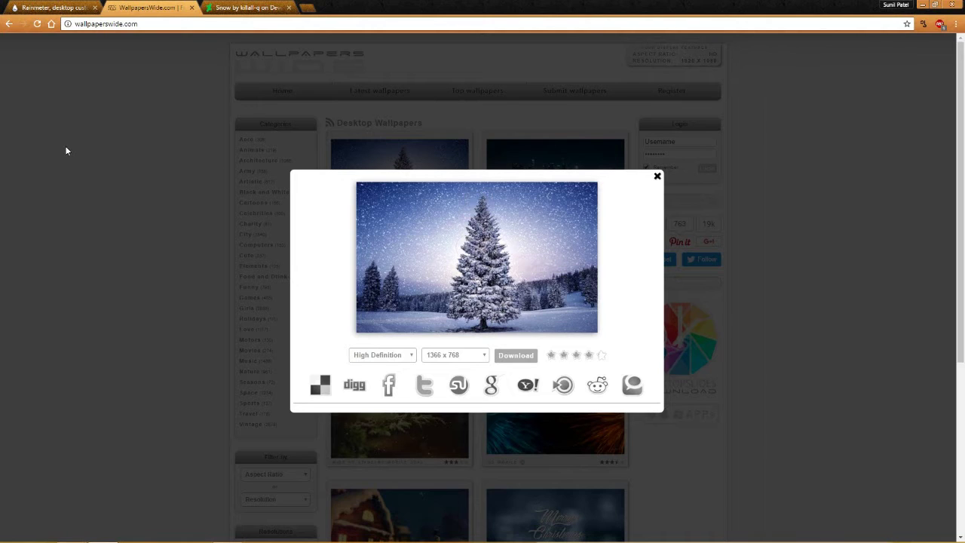
Download the Rainmeter 3.3.2 Final Release from rainmeter.net and launch its installer.
{"action": "left_click", "coordinate": [56, 15]}
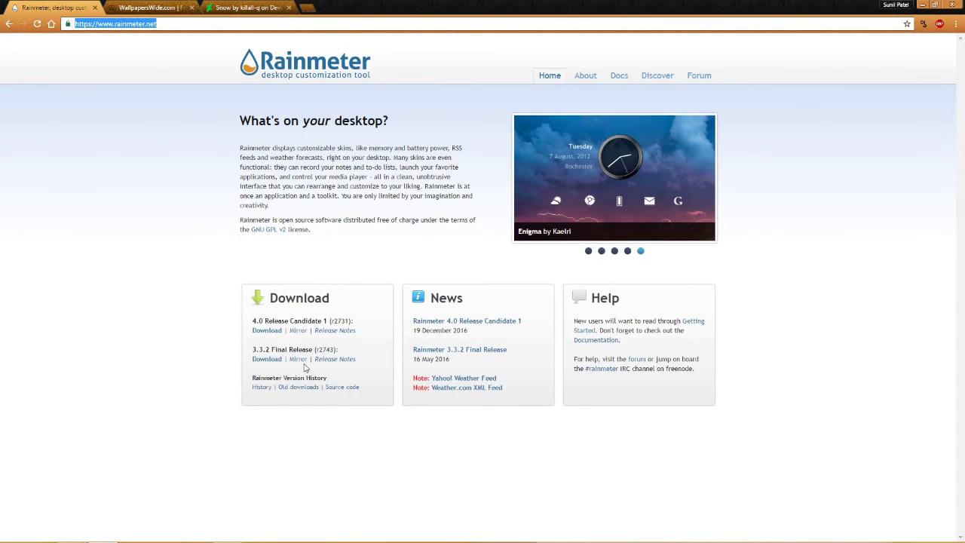
{"action": "left_click", "coordinate": [268, 361]}
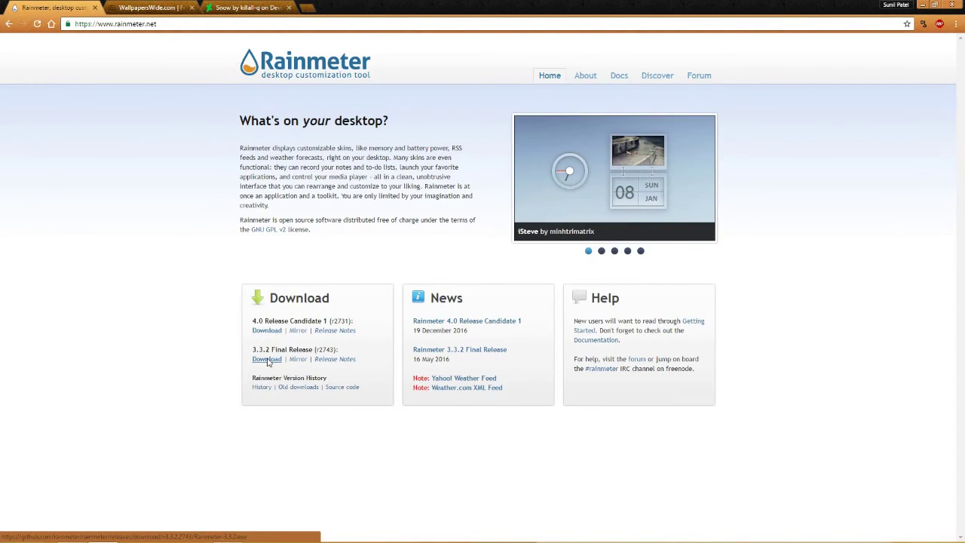
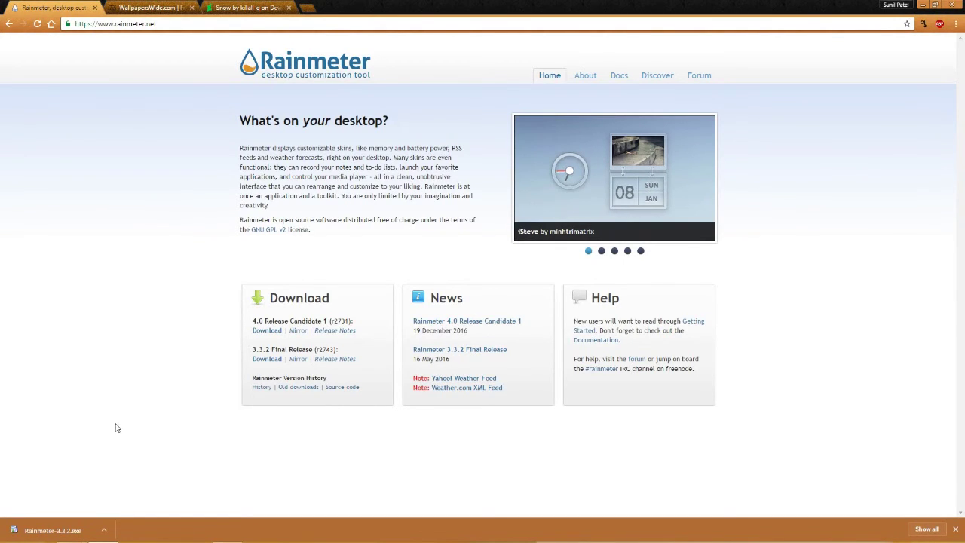
{"action": "left_click", "coordinate": [105, 530]}
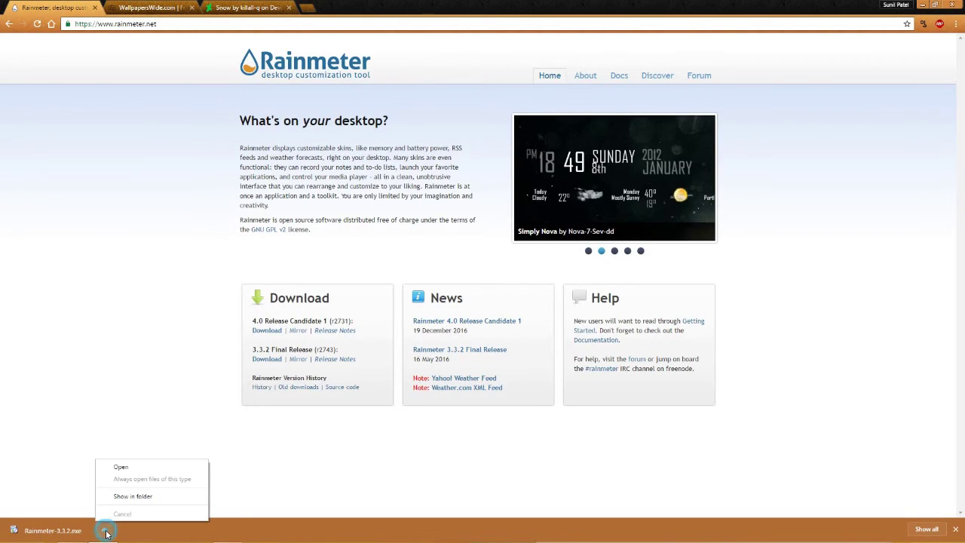
{"action": "left_click", "coordinate": [127, 469]}
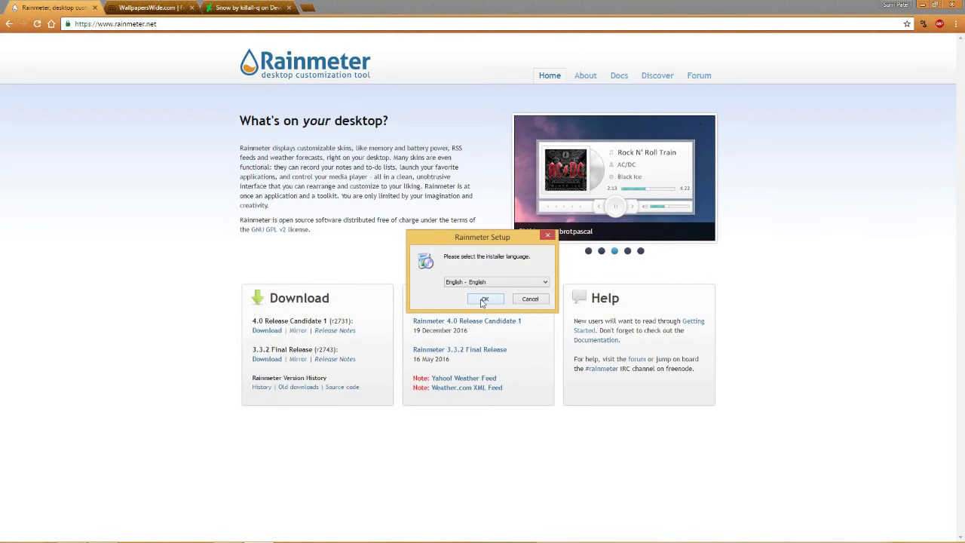
Install Rainmeter in English as a standard 64-bit installation that launches on startup, and run it on finishing.
{"action": "left_click", "coordinate": [484, 300]}
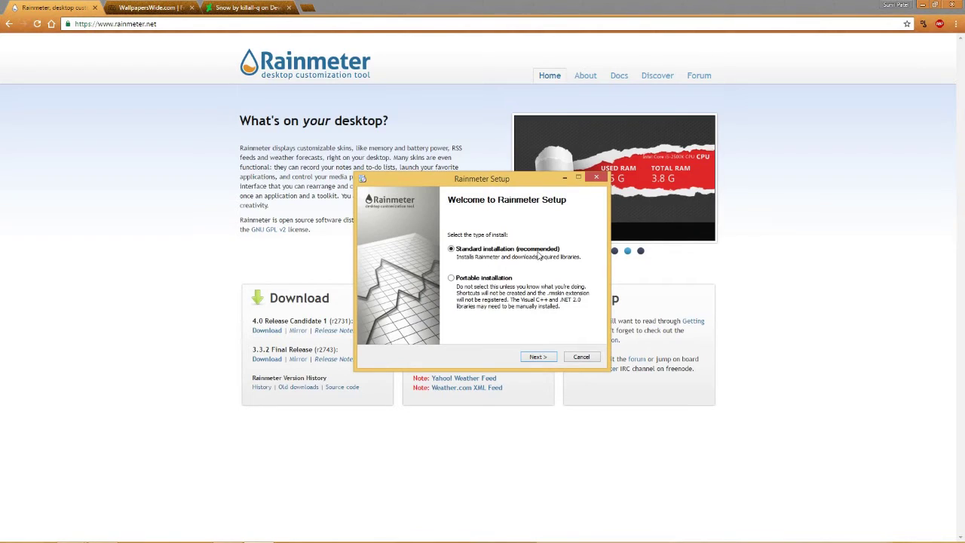
{"action": "left_click", "coordinate": [536, 354]}
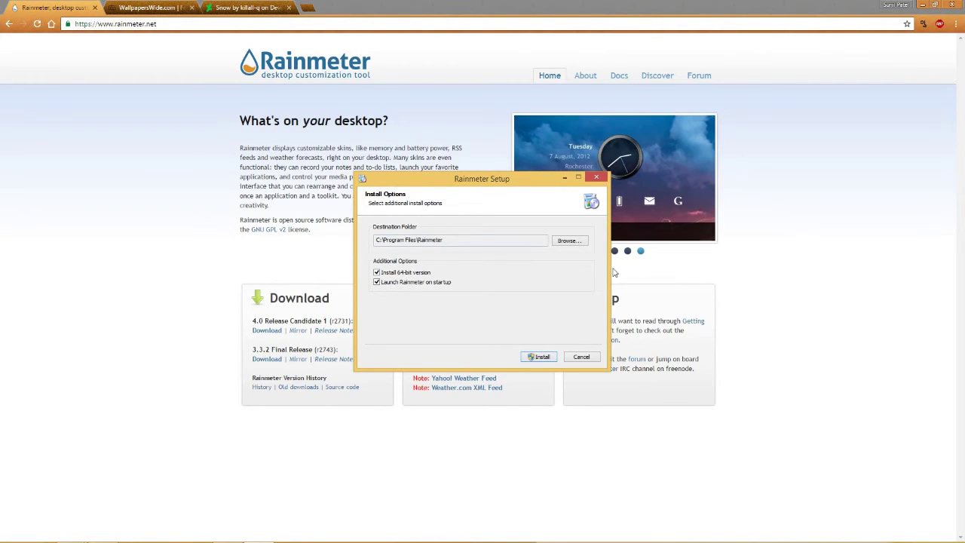
{"action": "left_click", "coordinate": [376, 282]}
{"action": "left_click", "coordinate": [376, 282]}
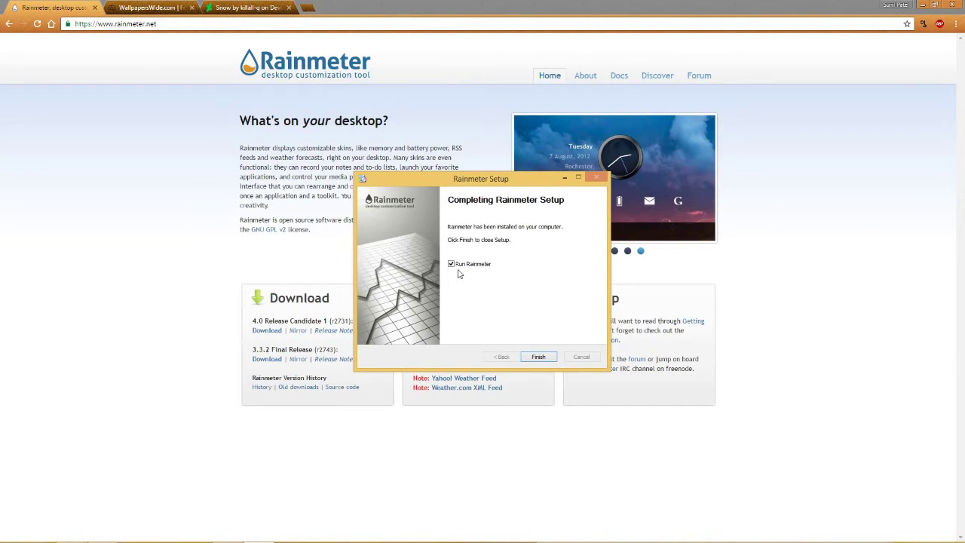
{"action": "left_click", "coordinate": [538, 359]}
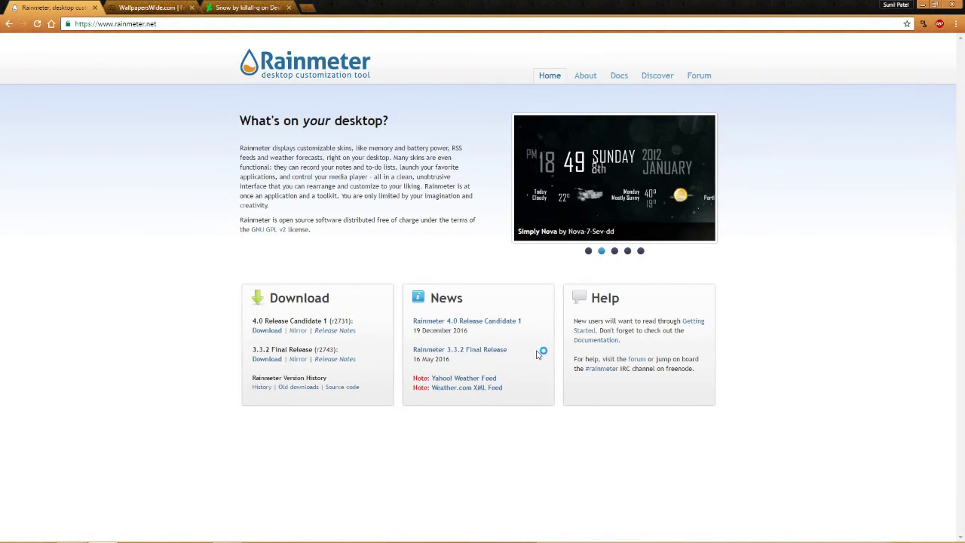
Show the desktop and unload Rainmeter's illustro Welcome skin.
{"action": "left_click", "coordinate": [921, 5]}
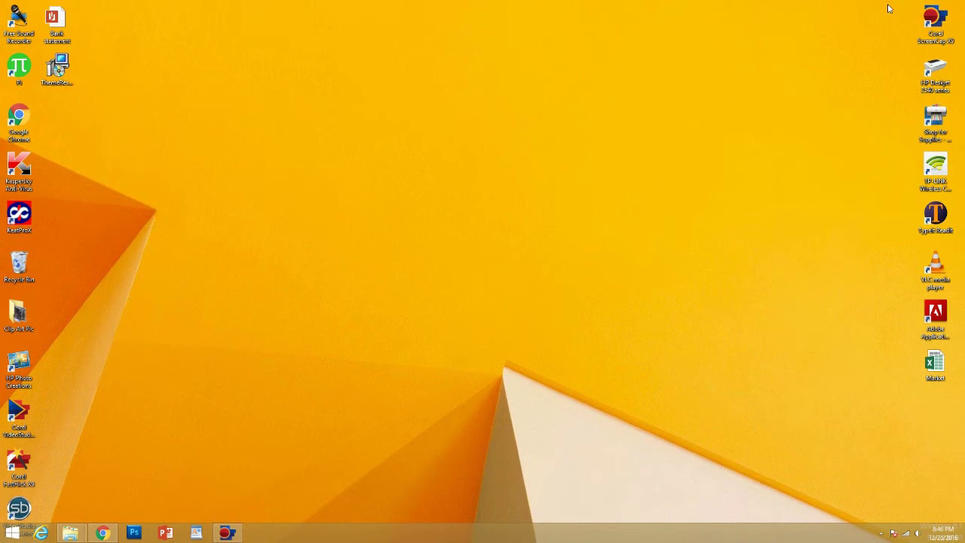
{"action": "right_click", "coordinate": [252, 151]}
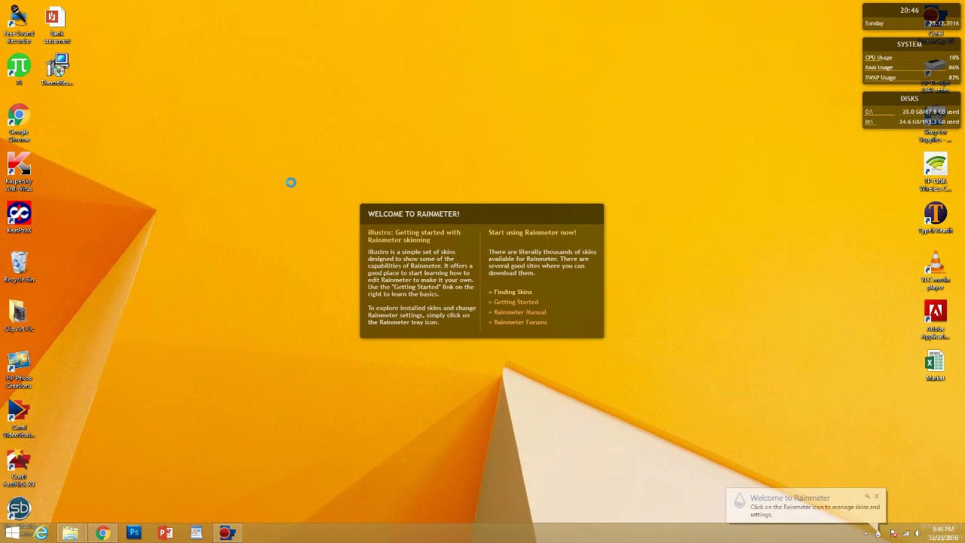
{"action": "left_click", "coordinate": [277, 177]}
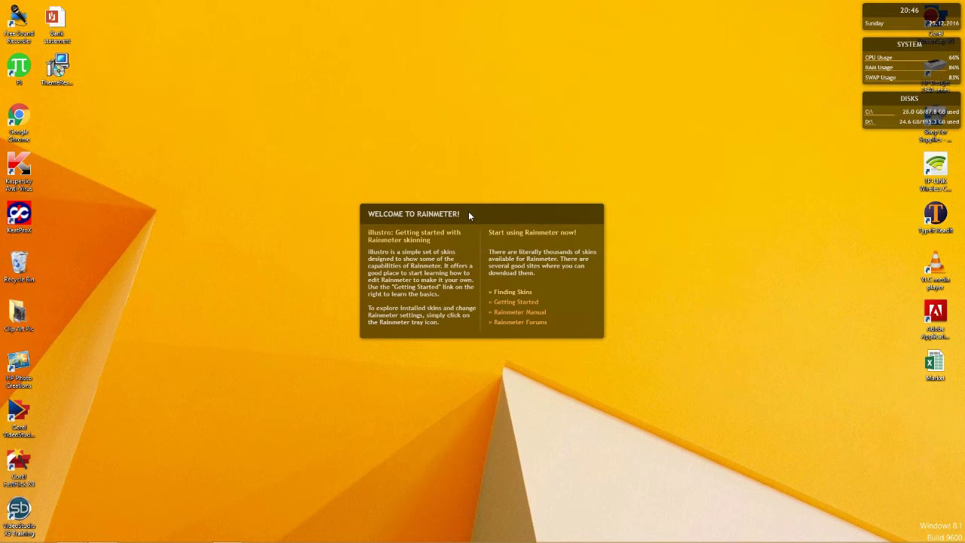
{"action": "right_click", "coordinate": [468, 215]}
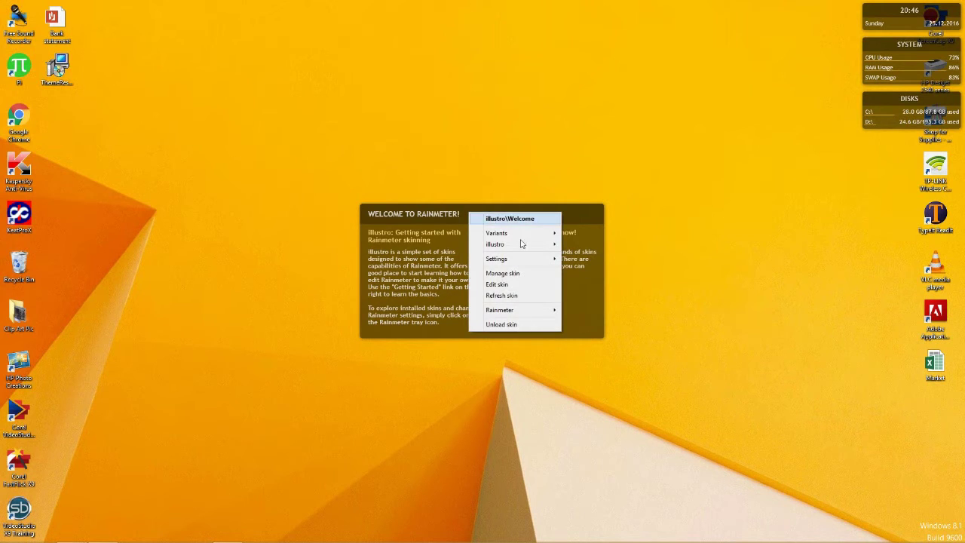
{"action": "left_click", "coordinate": [497, 325]}
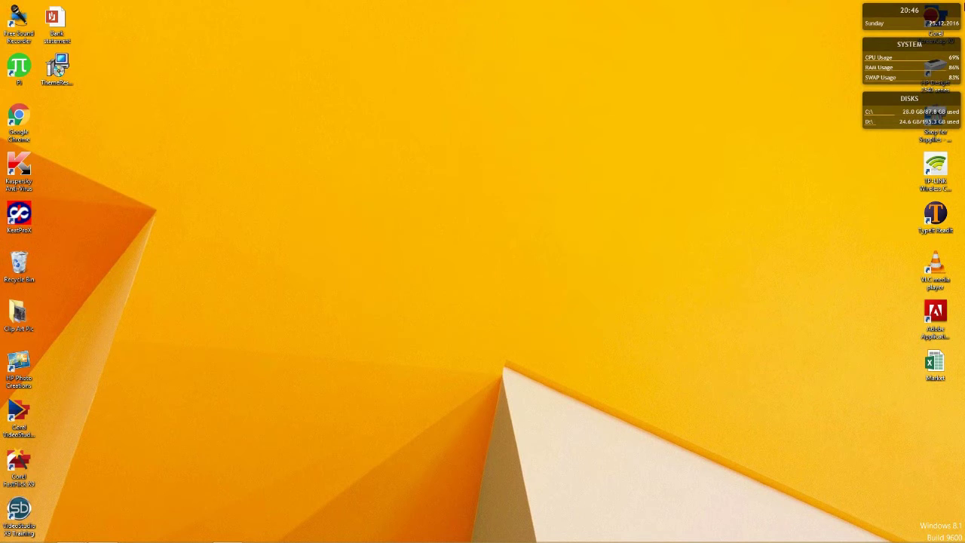
Unload the clock, System and Disks skins from the desktop.
{"action": "right_click", "coordinate": [889, 13]}
{"action": "left_click", "coordinate": [900, 121]}
{"action": "right_click", "coordinate": [888, 54]}
{"action": "left_click", "coordinate": [835, 157]}
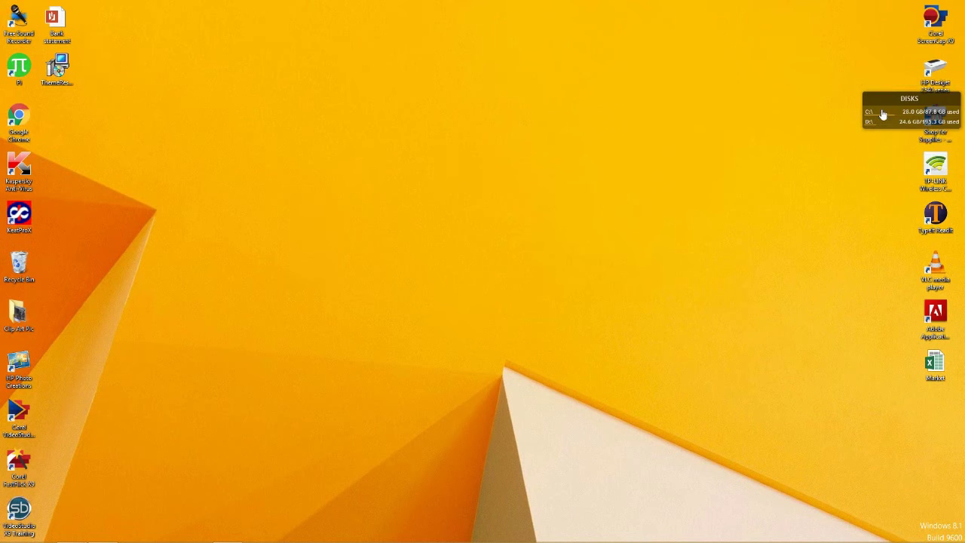
{"action": "right_click", "coordinate": [879, 96]}
{"action": "left_click", "coordinate": [902, 210]}
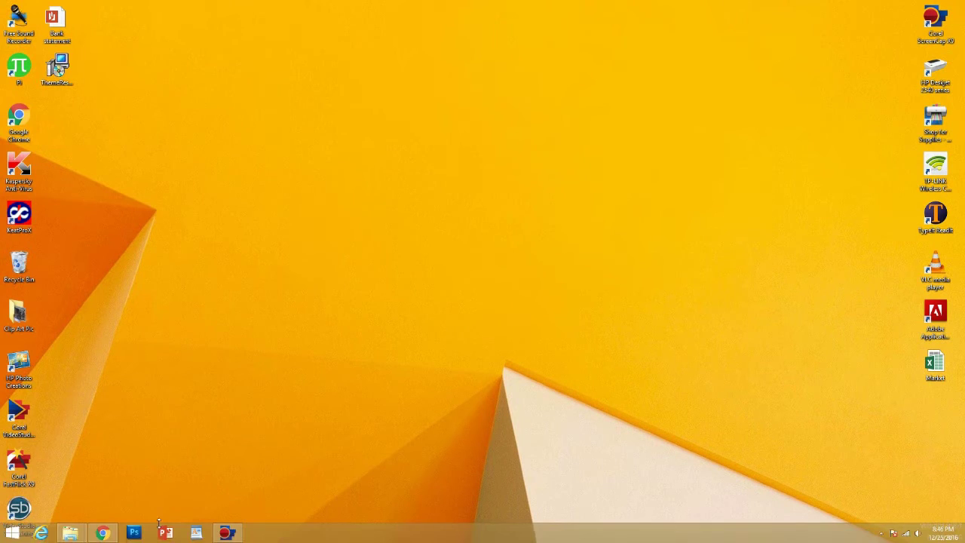
Switch to Chrome and download the Snow skin from its DeviantArt page.
{"action": "left_click", "coordinate": [103, 534]}
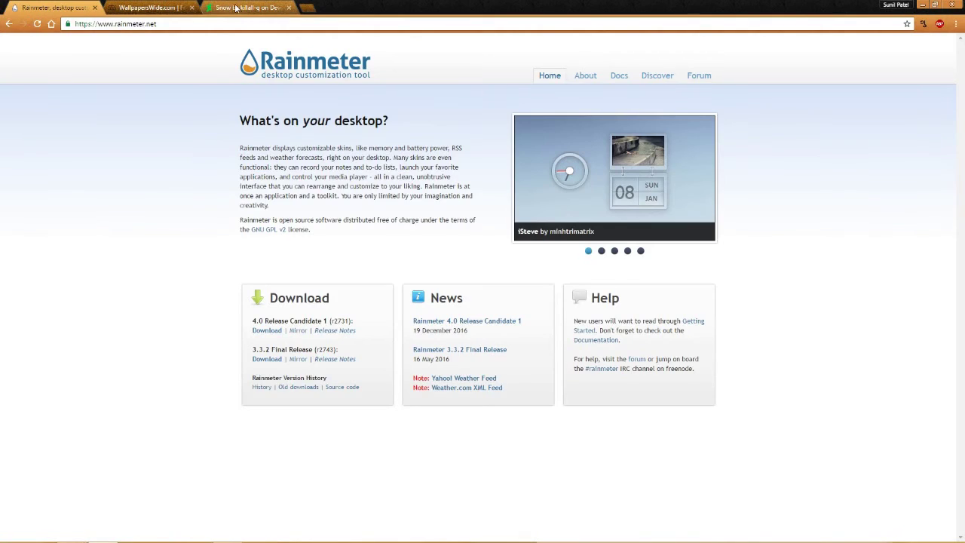
{"action": "left_click", "coordinate": [236, 7]}
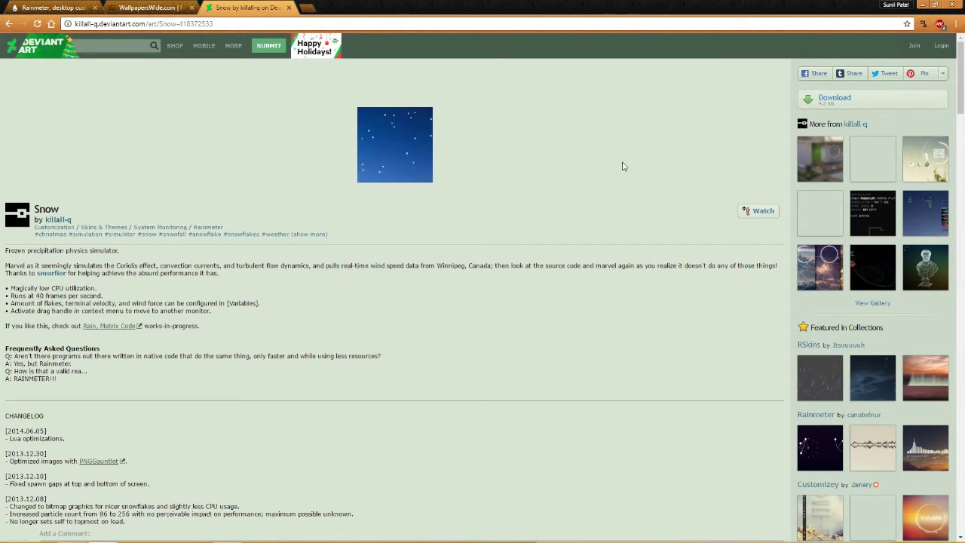
{"action": "left_click", "coordinate": [833, 99]}
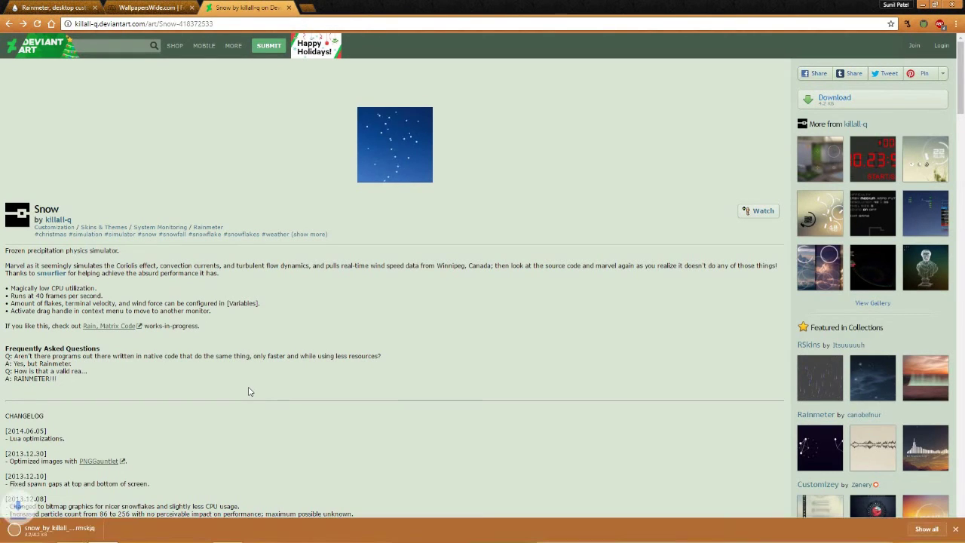
Open the downloaded Snow skin package and install it in Rainmeter with its included skins loaded.
{"action": "mouse_move", "coordinate": [22, 536]}
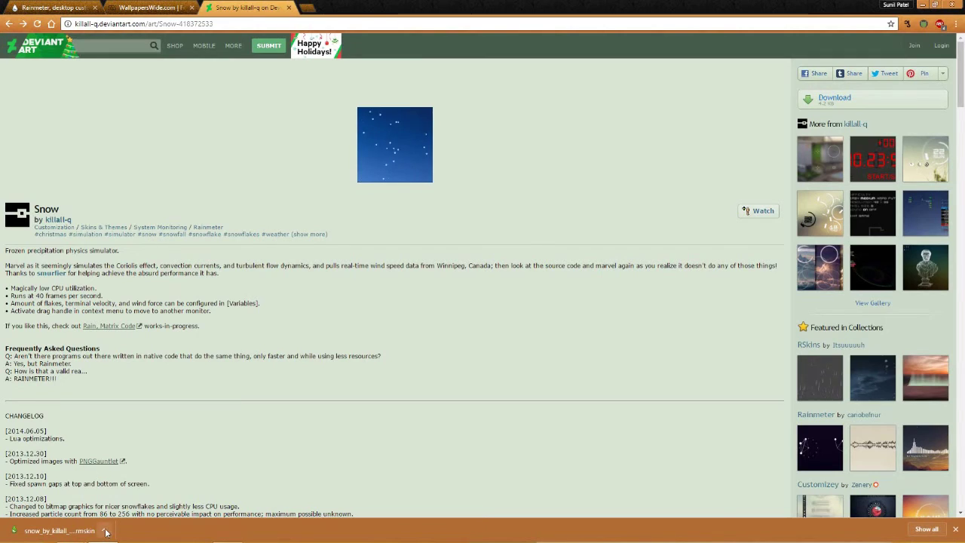
{"action": "left_click", "coordinate": [105, 533]}
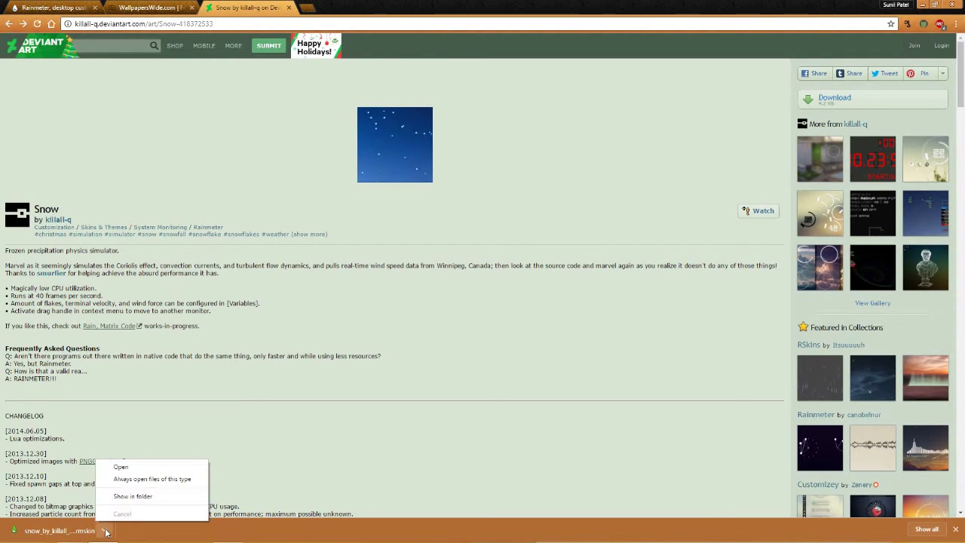
{"action": "left_click", "coordinate": [121, 468]}
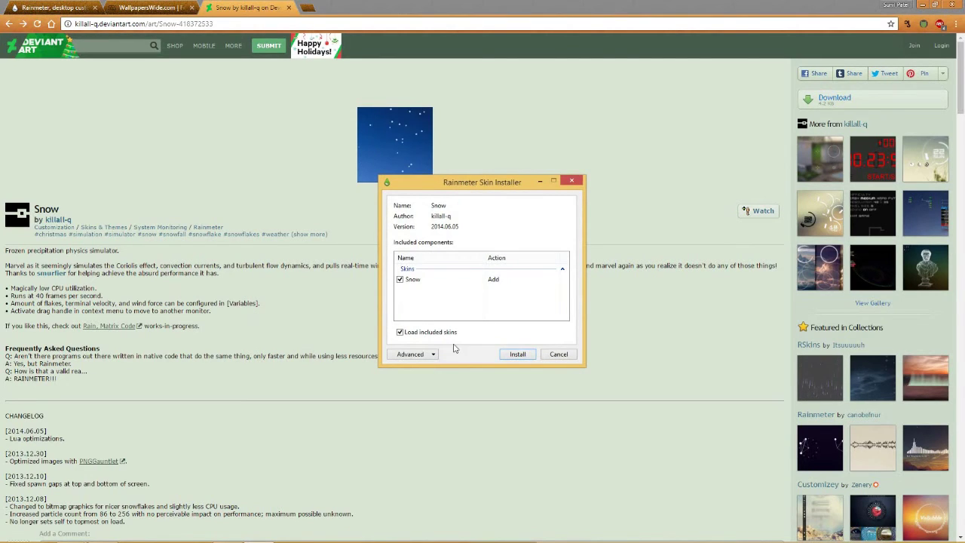
{"action": "left_click", "coordinate": [516, 354]}
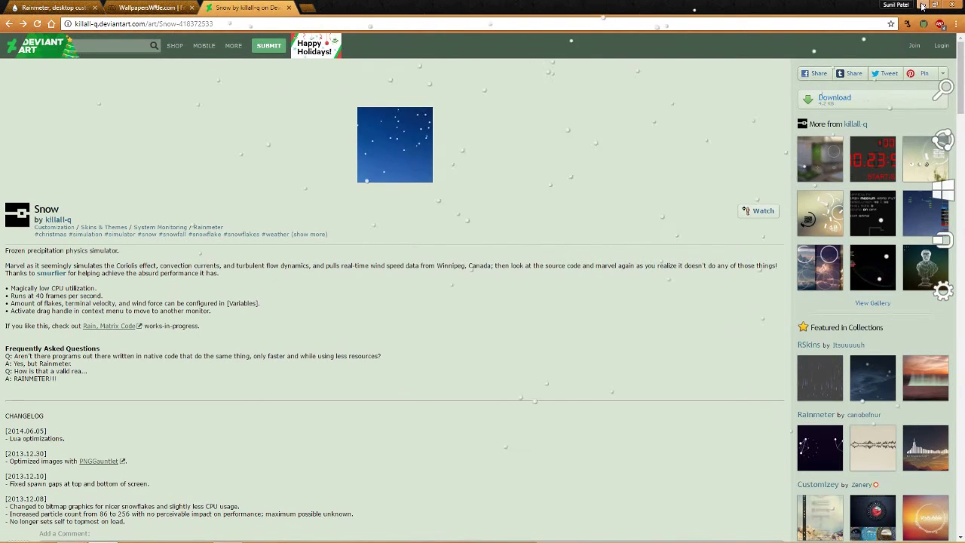
Unload the Snow.ini skin in the Rainmeter manager and minimize the manager window.
{"action": "mouse_move", "coordinate": [926, 539]}
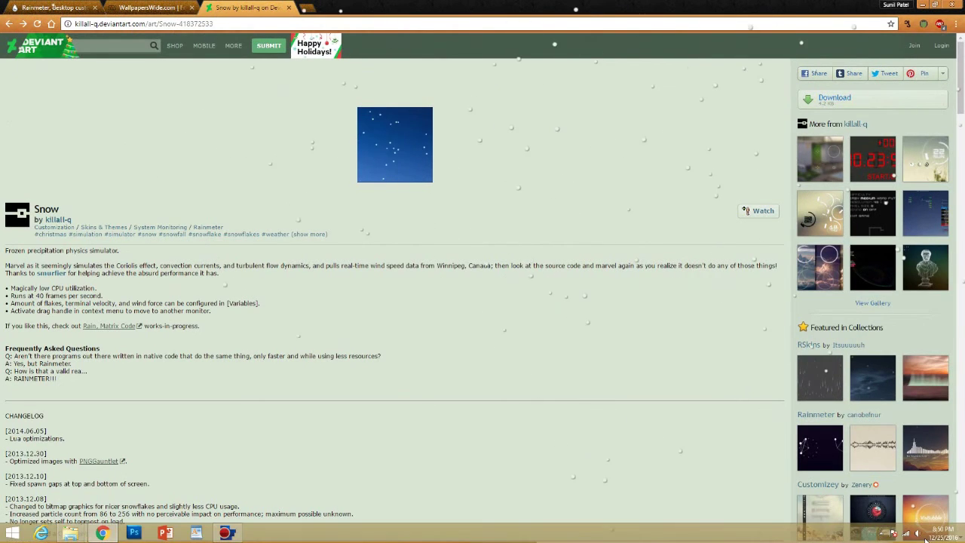
{"action": "left_click", "coordinate": [882, 533]}
{"action": "left_click", "coordinate": [876, 484]}
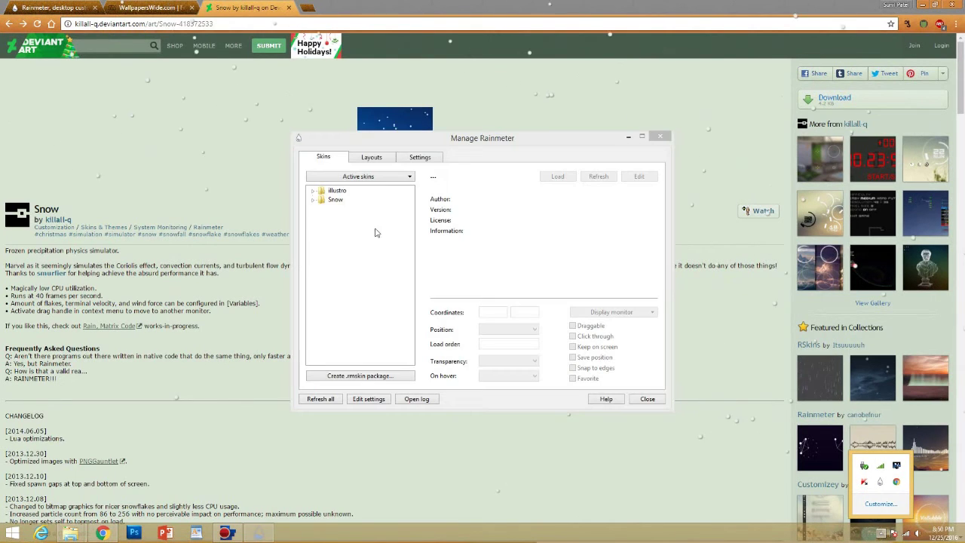
{"action": "left_click", "coordinate": [369, 217]}
{"action": "double_click", "coordinate": [335, 200]}
{"action": "left_click", "coordinate": [349, 209]}
{"action": "left_click", "coordinate": [558, 177]}
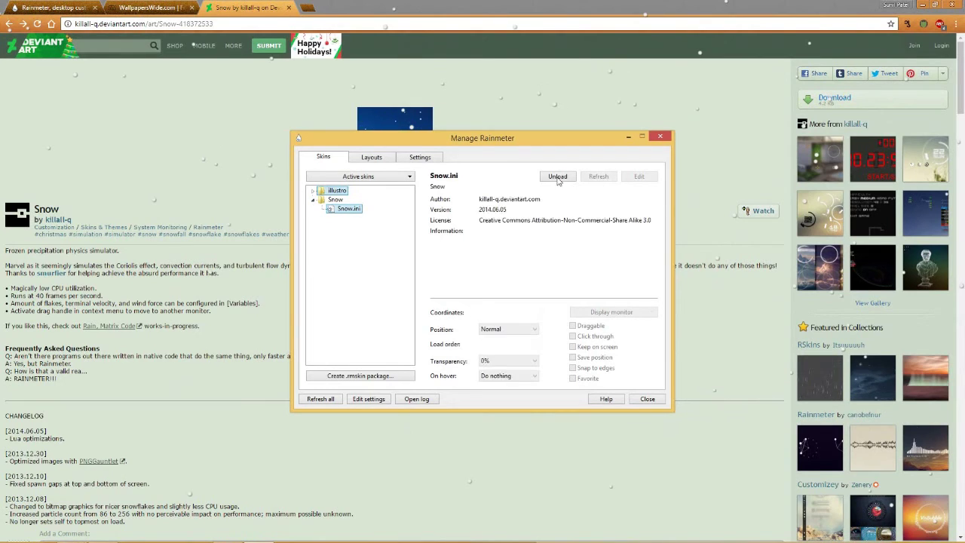
{"action": "left_click", "coordinate": [629, 137]}
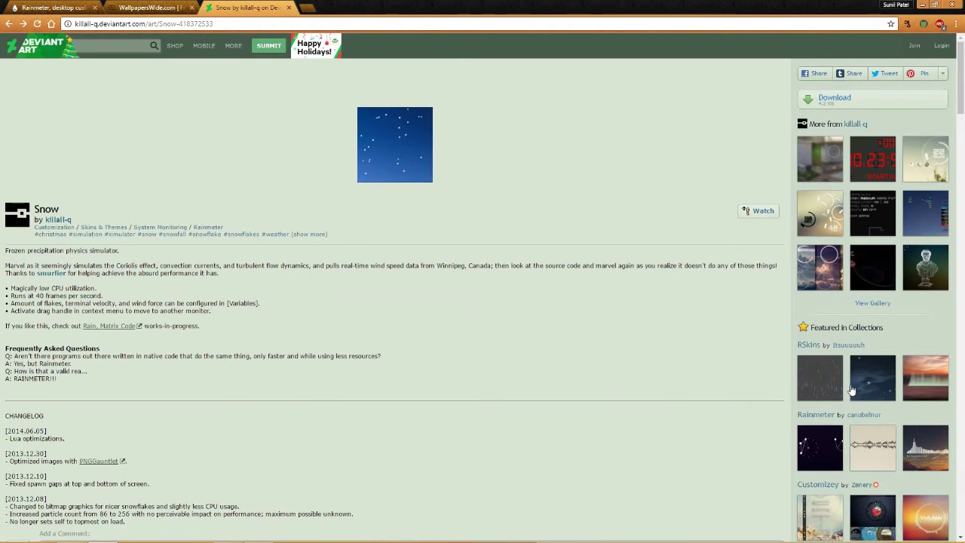
Open the DeviantArt page of the Rainy Days desktop music visualizer from the RSkins collection and download the skin.
{"action": "left_click", "coordinate": [819, 377]}
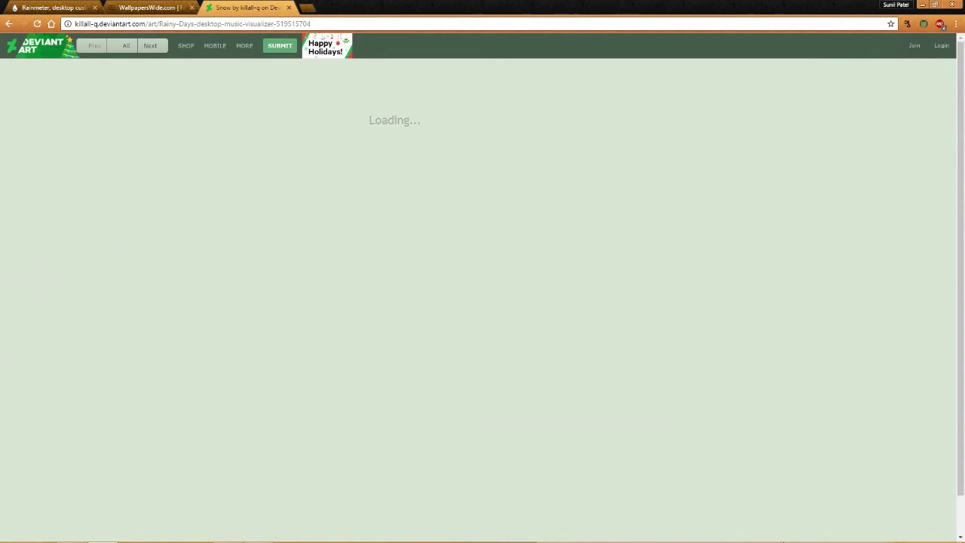
{"action": "mouse_move", "coordinate": [799, 540]}
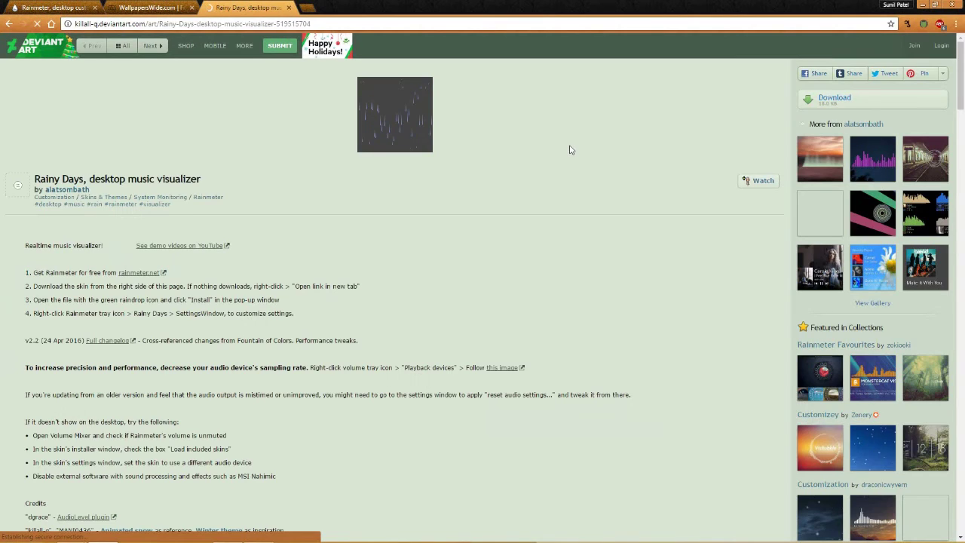
{"action": "left_click", "coordinate": [838, 103]}
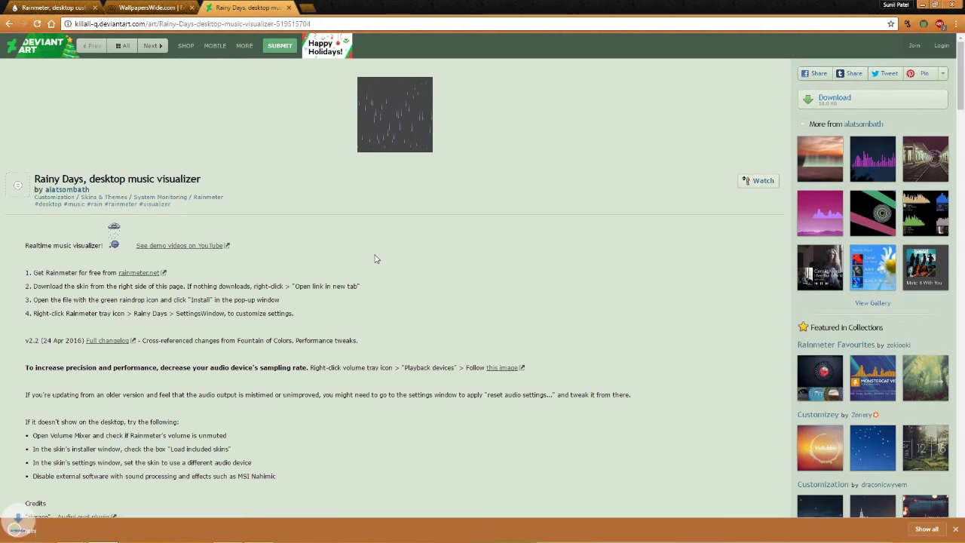
Open the downloaded Rainy Days skin package and install it in Rainmeter.
{"action": "left_click", "coordinate": [108, 532]}
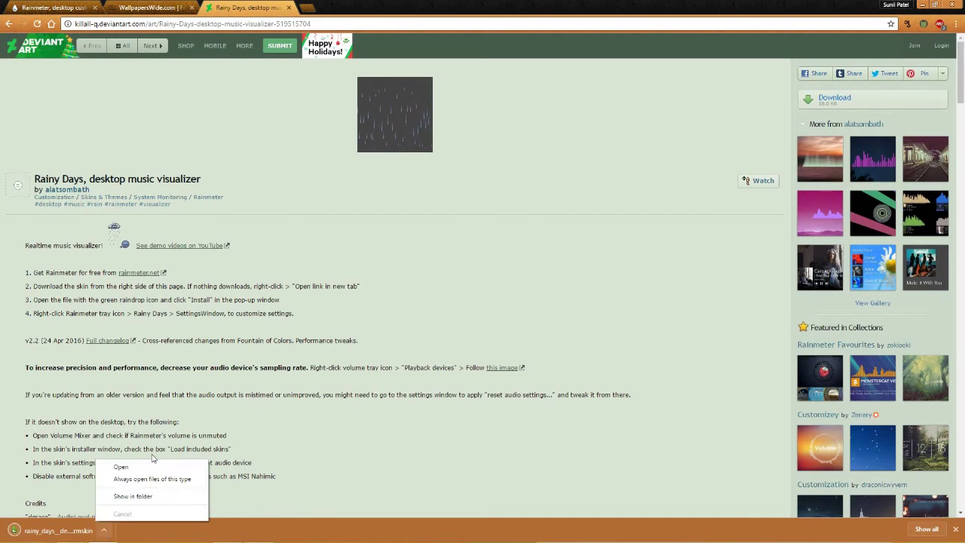
{"action": "left_click", "coordinate": [120, 463]}
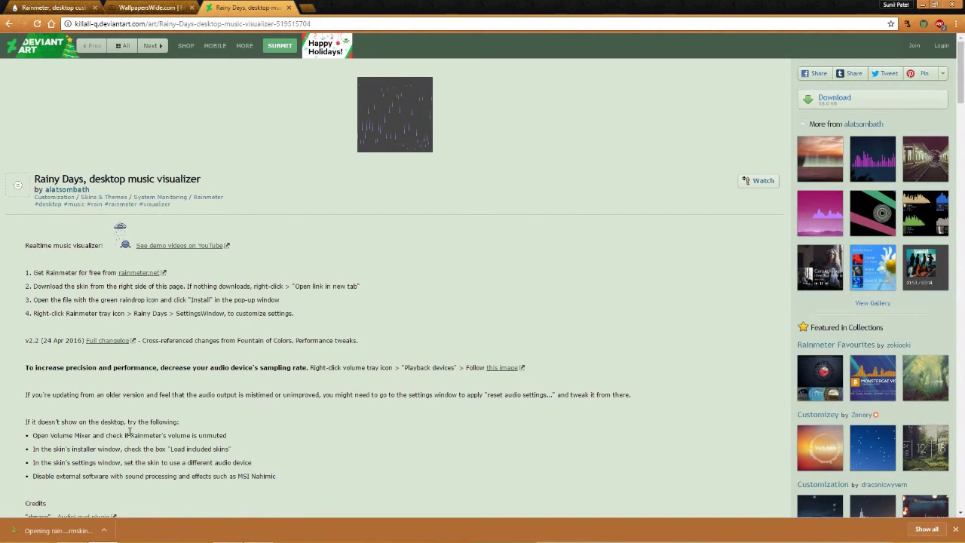
{"action": "left_click", "coordinate": [510, 374]}
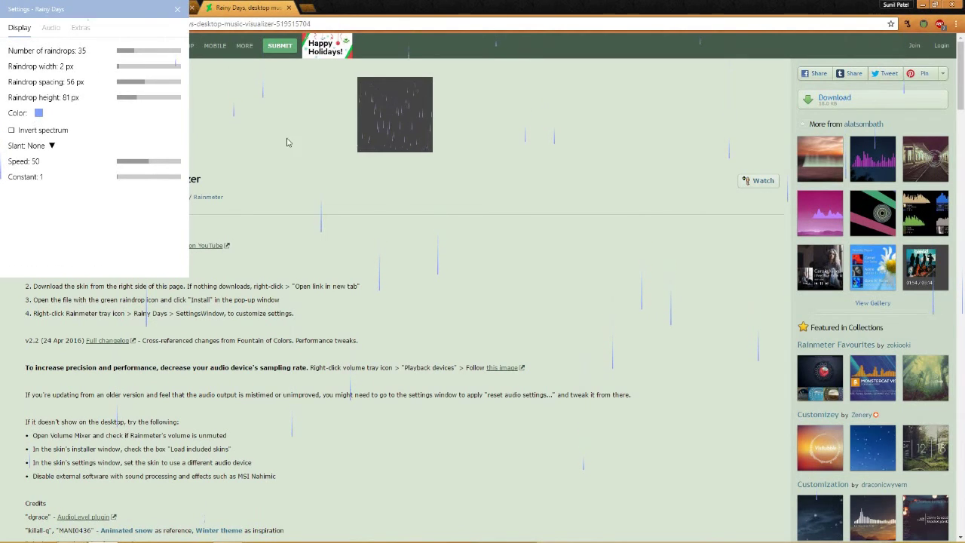
Set the Rainy Days falling speed to 82, leaving the raindrop colour as it is.
{"action": "left_click", "coordinate": [38, 113]}
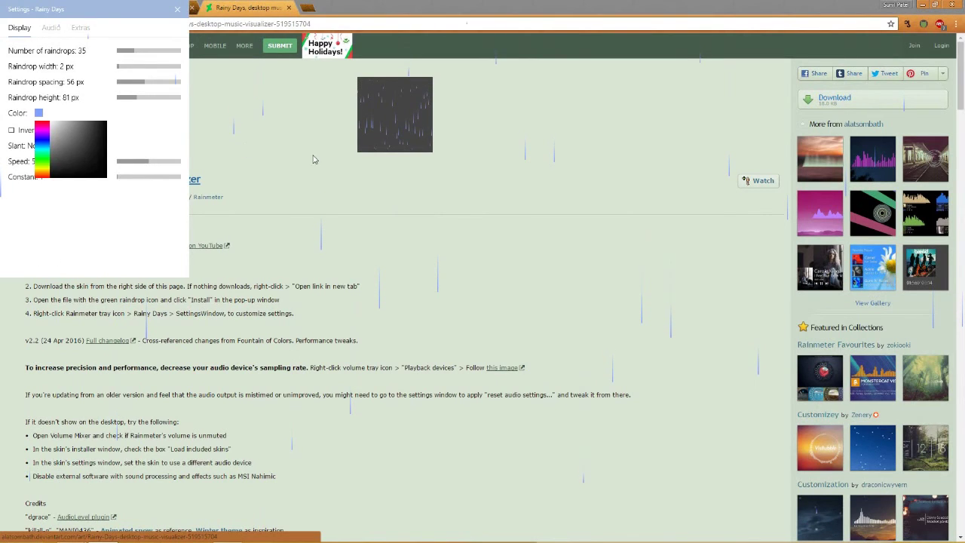
{"action": "left_click", "coordinate": [78, 113]}
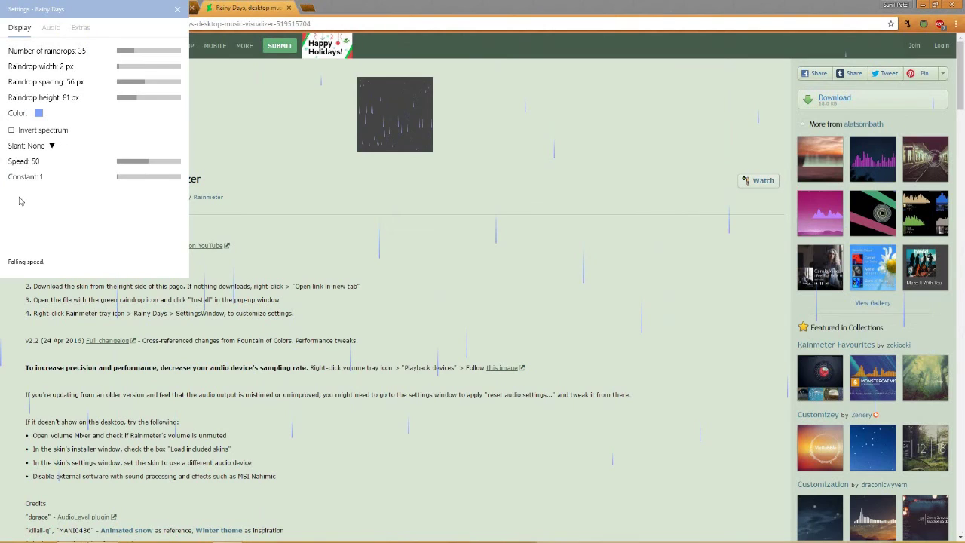
{"action": "left_click", "coordinate": [142, 163]}
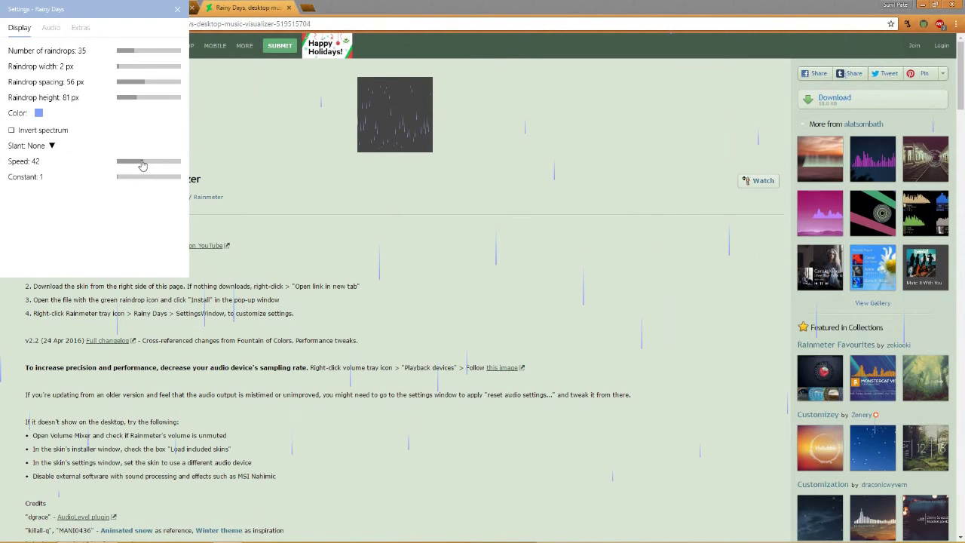
{"action": "left_click", "coordinate": [145, 163]}
{"action": "left_click", "coordinate": [169, 165]}
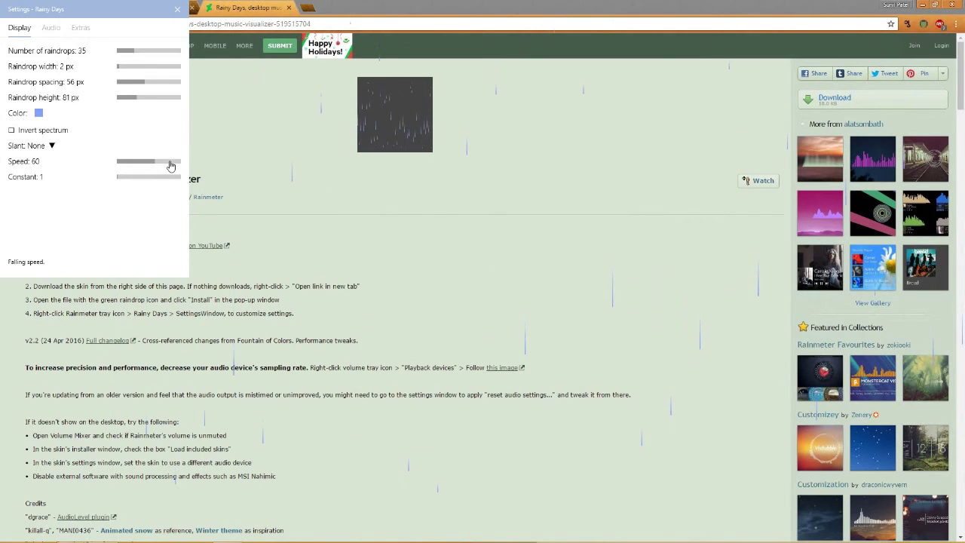
{"action": "left_click", "coordinate": [171, 163]}
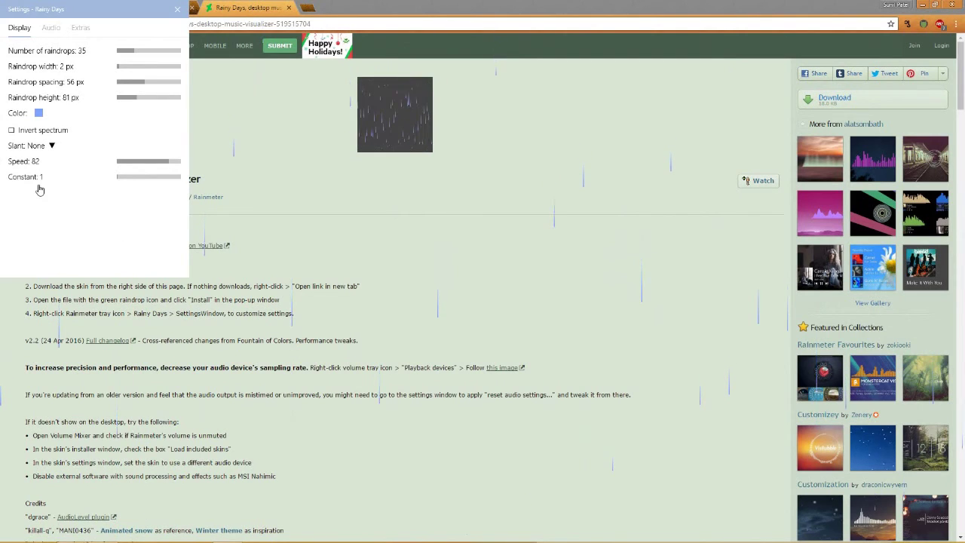
Set the Rainy Days constant falling speed to 29, check its audio settings and close the settings window.
{"action": "left_click", "coordinate": [125, 177]}
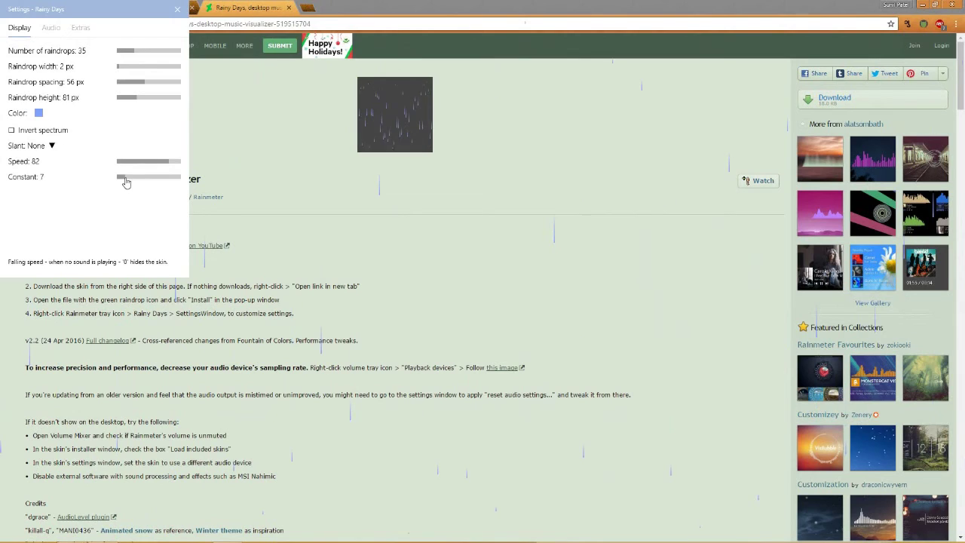
{"action": "left_click", "coordinate": [154, 177]}
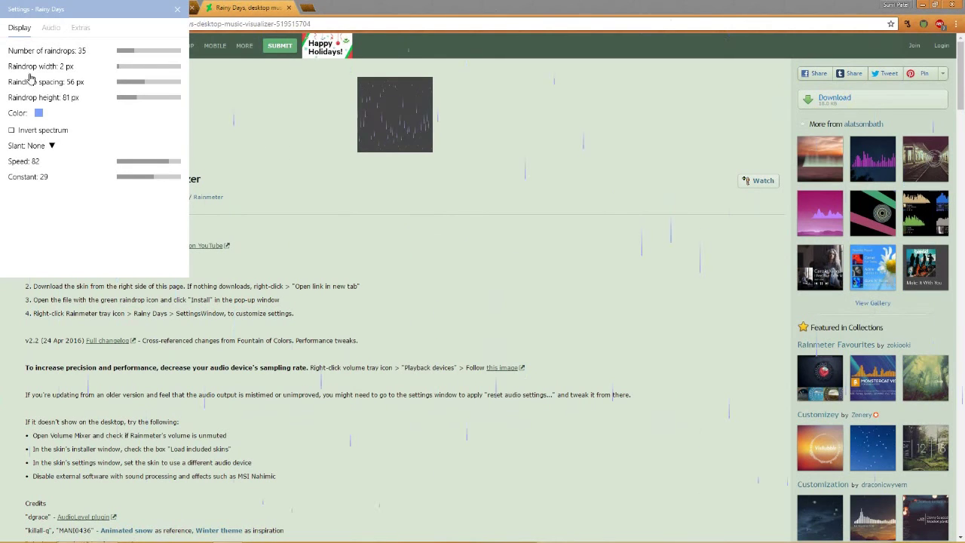
{"action": "left_click", "coordinate": [51, 27]}
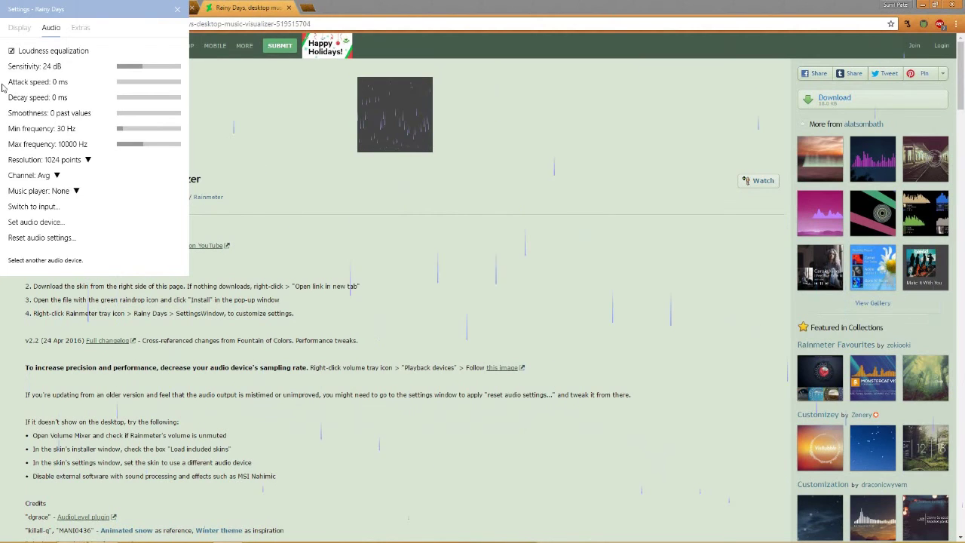
{"action": "left_click", "coordinate": [177, 13]}
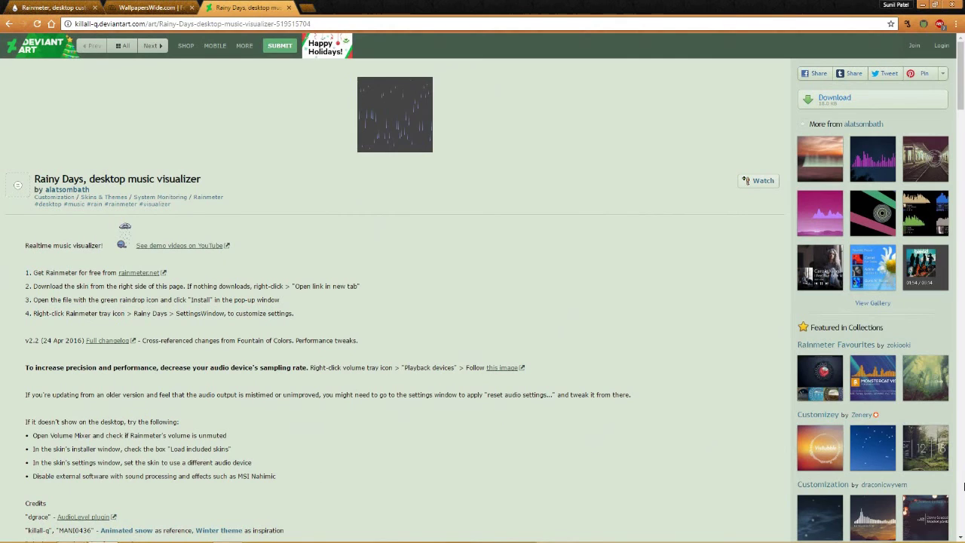
Minimize Chrome to show the desktop and unload the Rainy Days.ini skin in the Rainmeter manager.
{"action": "mouse_move", "coordinate": [929, 110]}
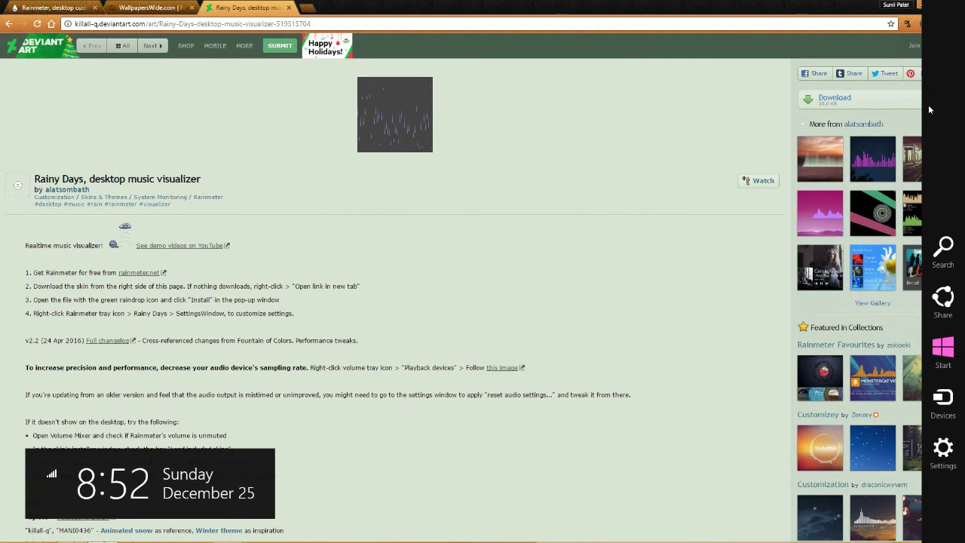
{"action": "left_click", "coordinate": [913, 9]}
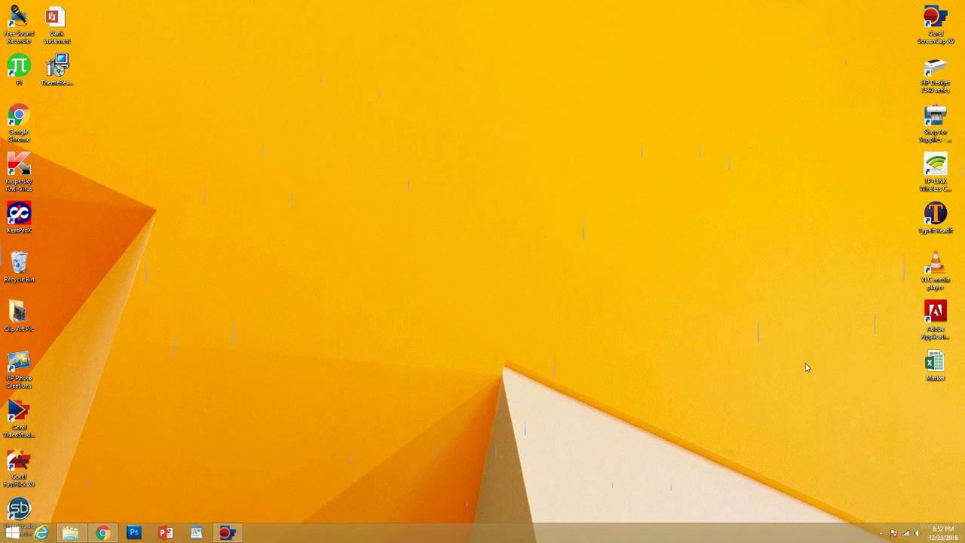
{"action": "left_click", "coordinate": [881, 533]}
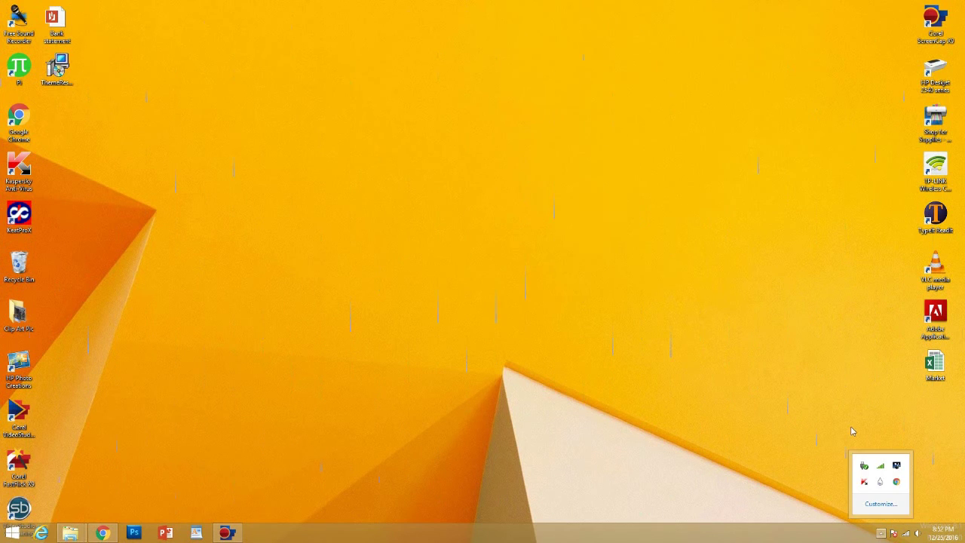
{"action": "double_click", "coordinate": [881, 481]}
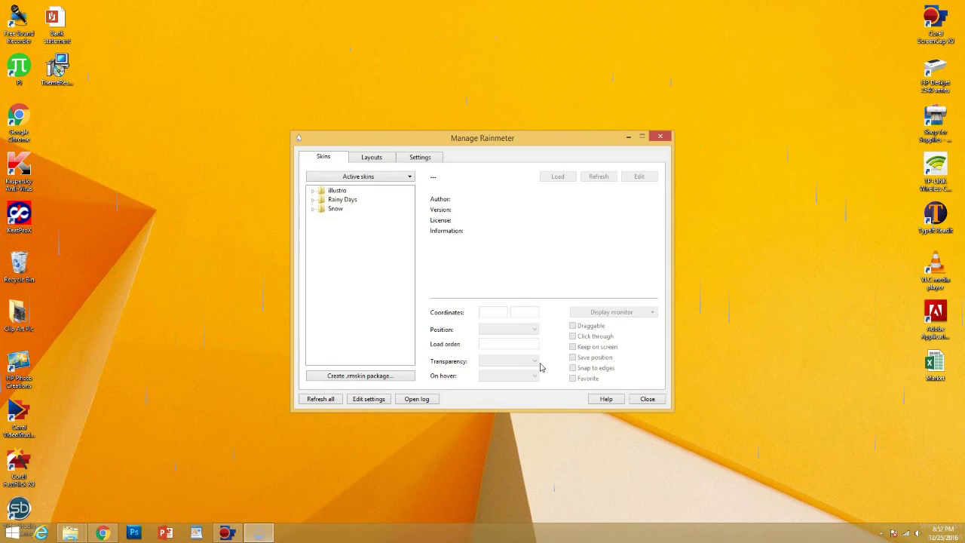
{"action": "left_click", "coordinate": [311, 200]}
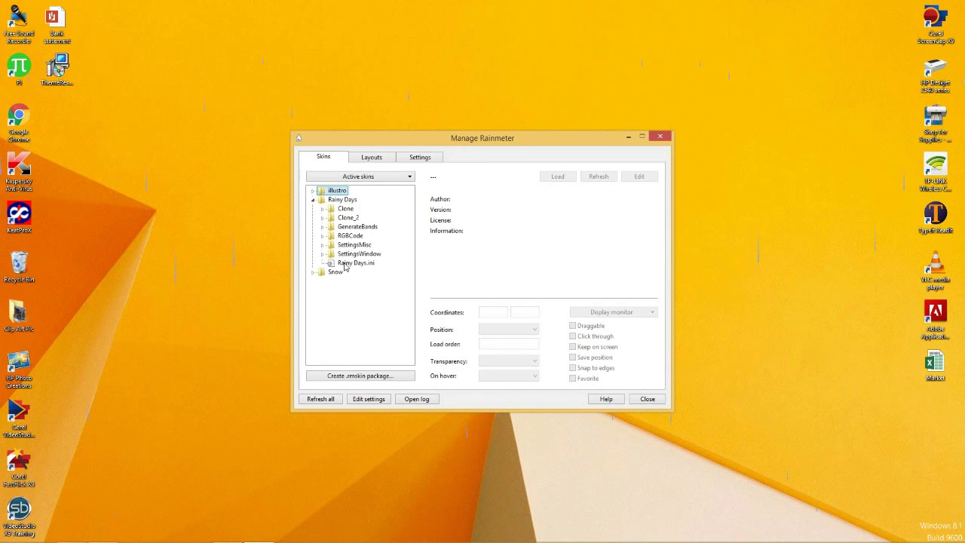
{"action": "left_click", "coordinate": [347, 263]}
{"action": "left_click", "coordinate": [557, 175]}
{"action": "left_click", "coordinate": [628, 136]}
{"action": "right_click", "coordinate": [455, 178]}
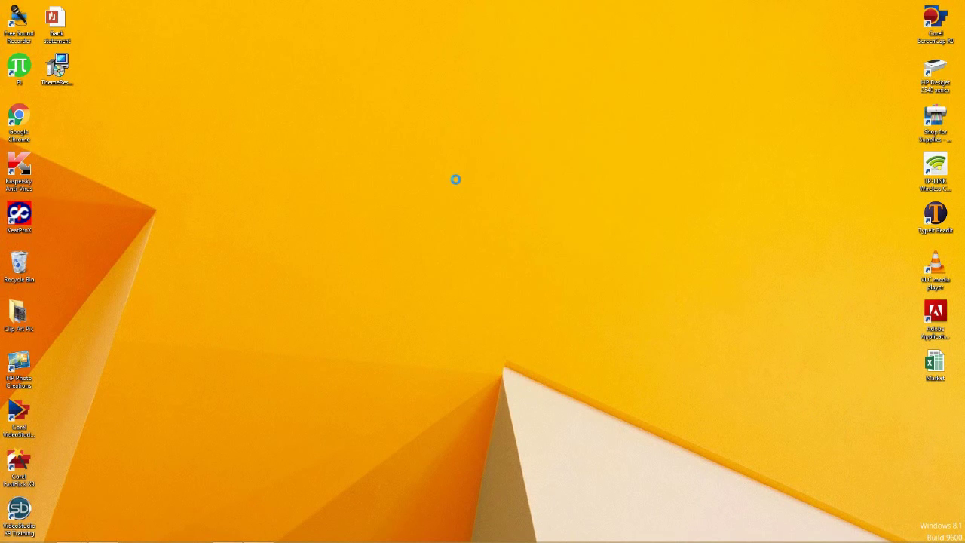
{"action": "left_click", "coordinate": [453, 176]}
{"action": "right_click", "coordinate": [326, 182]}
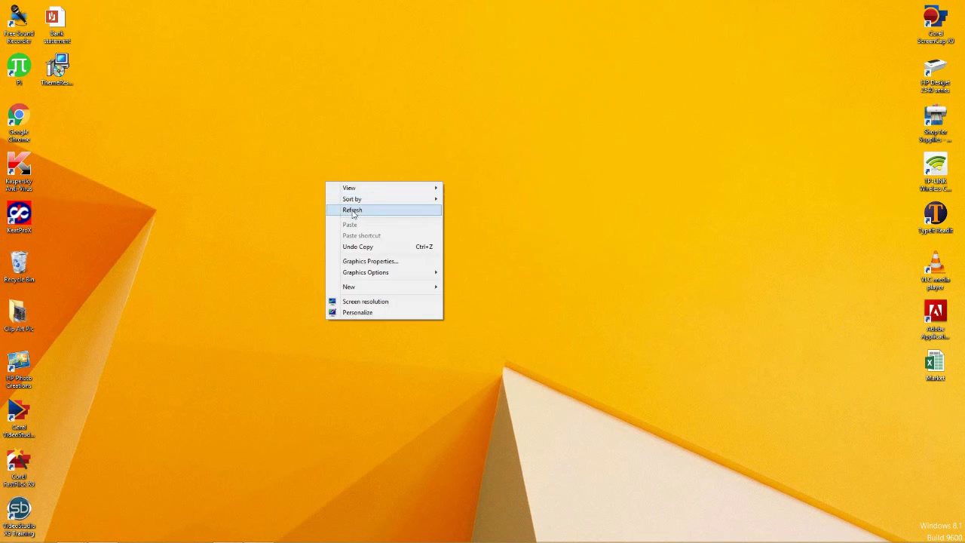
{"action": "left_click", "coordinate": [352, 212]}
{"action": "right_click", "coordinate": [238, 187]}
{"action": "left_click", "coordinate": [265, 218]}
{"action": "right_click", "coordinate": [232, 202]}
{"action": "left_click", "coordinate": [260, 224]}
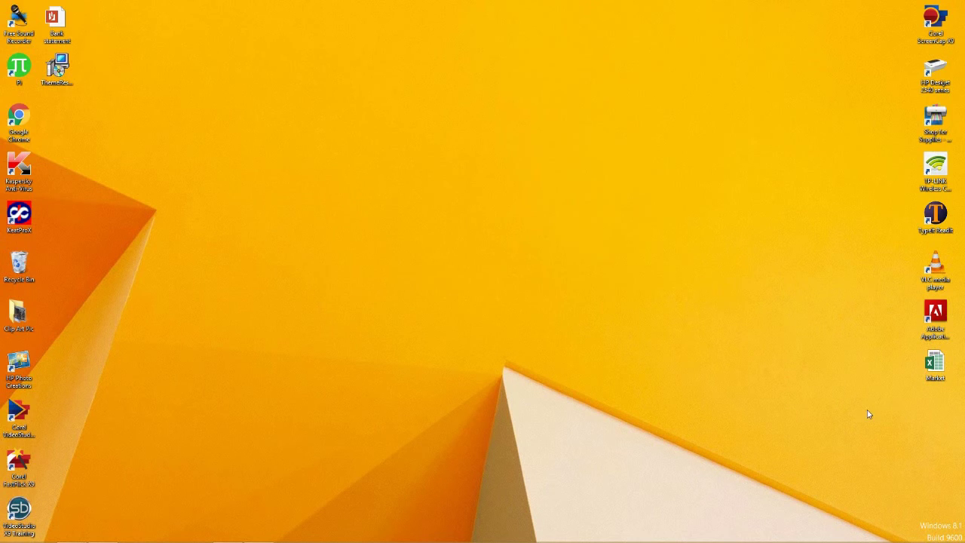
{"action": "mouse_move", "coordinate": [84, 537]}
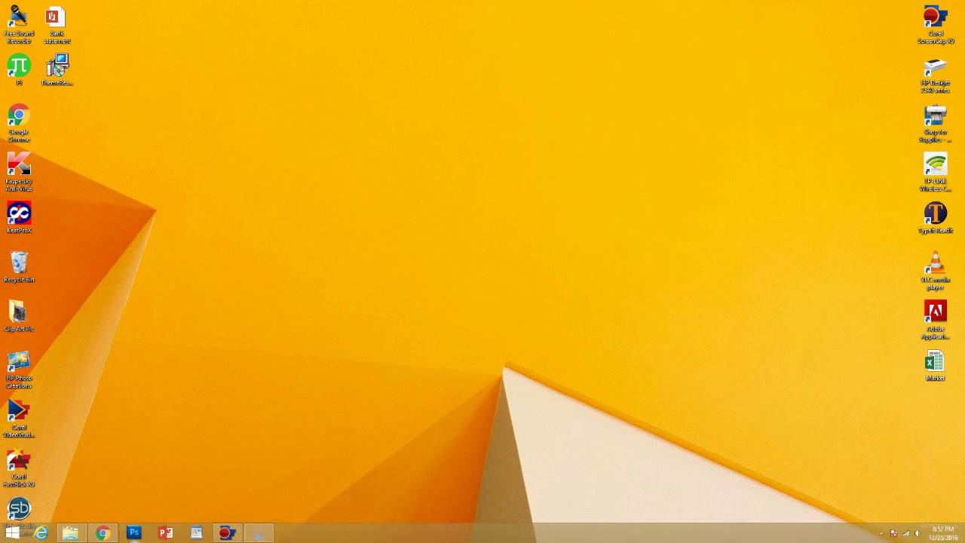
Switch to Chrome, locate the downloaded xmas_tree-wallpaper-1366x768.jpg in its folder and set it as the desktop background.
{"action": "left_click", "coordinate": [72, 478]}
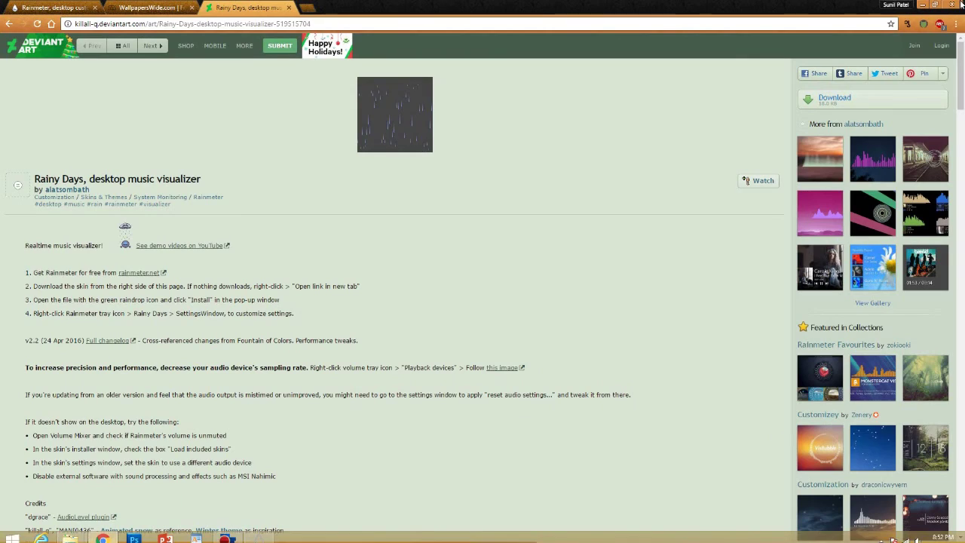
{"action": "left_click", "coordinate": [958, 28]}
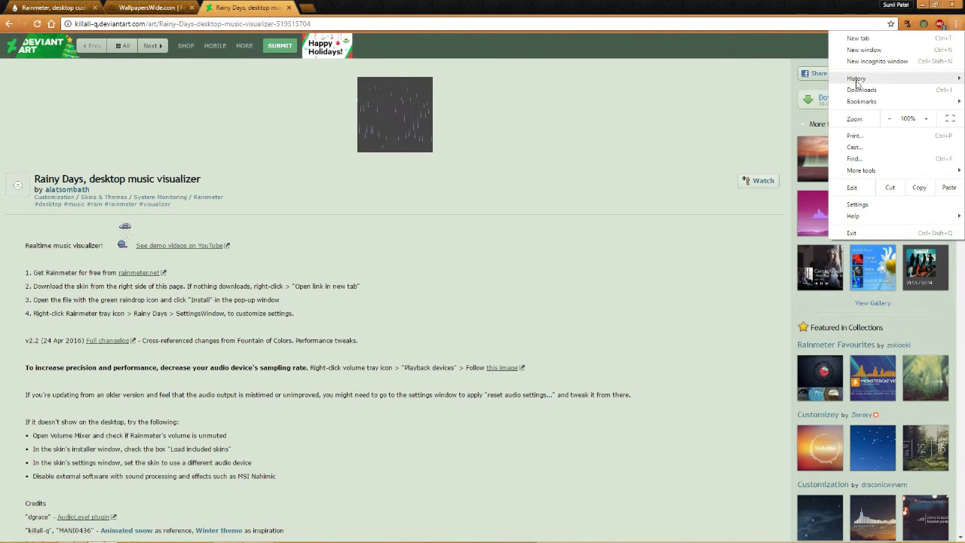
{"action": "left_click", "coordinate": [223, 194]}
{"action": "key", "text": "ctrl+j"}
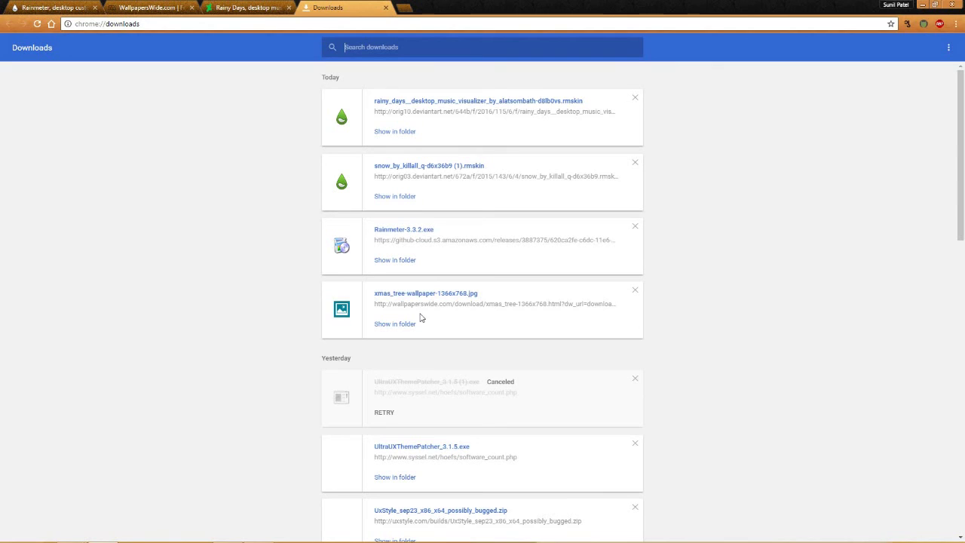
{"action": "left_click", "coordinate": [388, 323]}
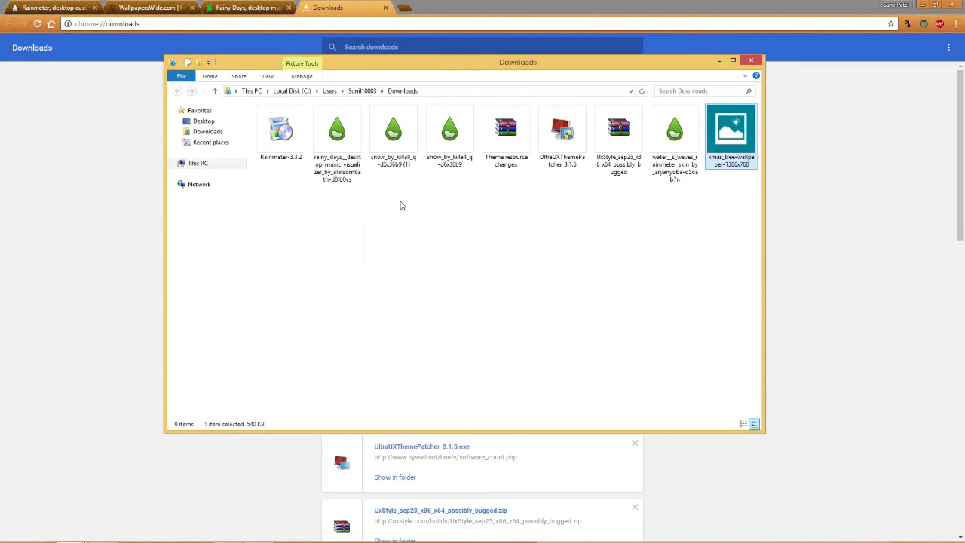
{"action": "right_click", "coordinate": [724, 136]}
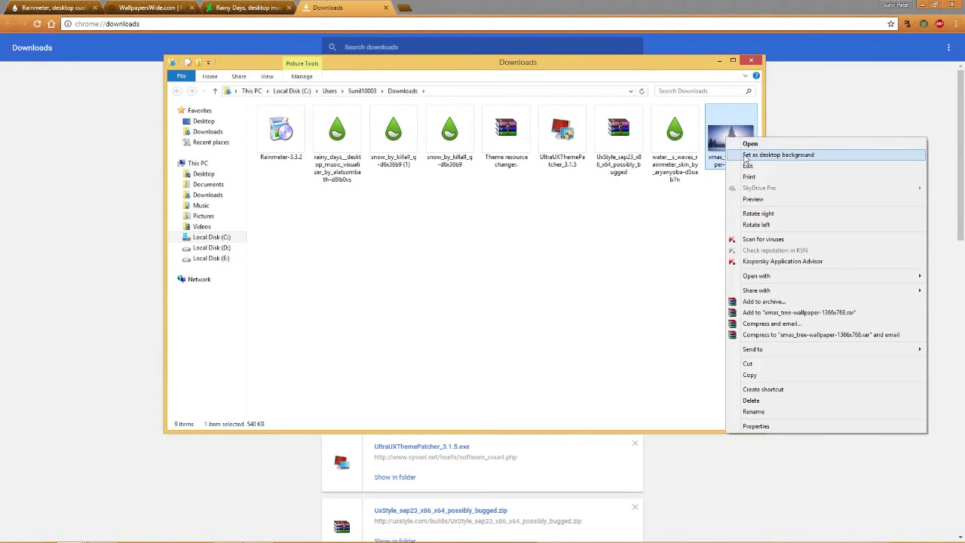
{"action": "left_click", "coordinate": [751, 154]}
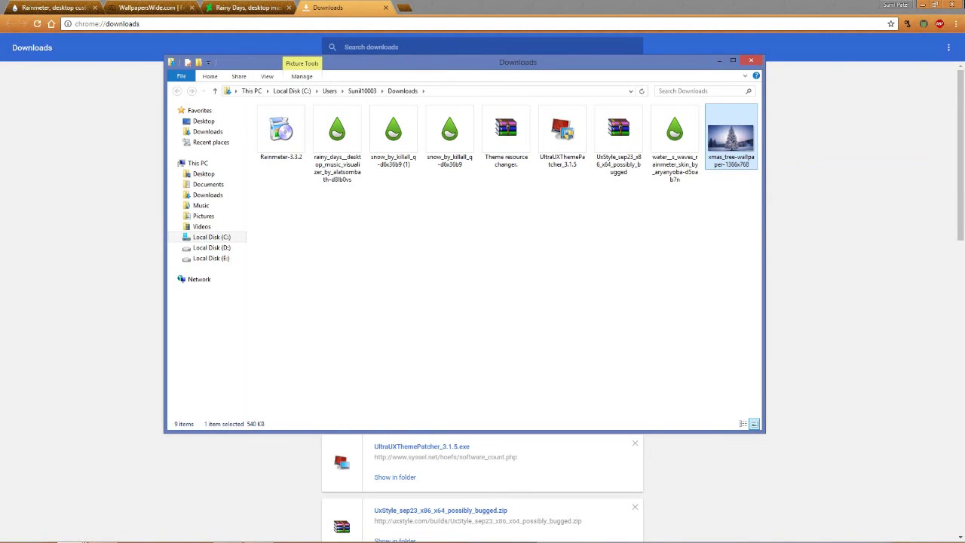
Minimize Chrome and the Downloads folder window, and refresh the desktop.
{"action": "left_click", "coordinate": [921, 4]}
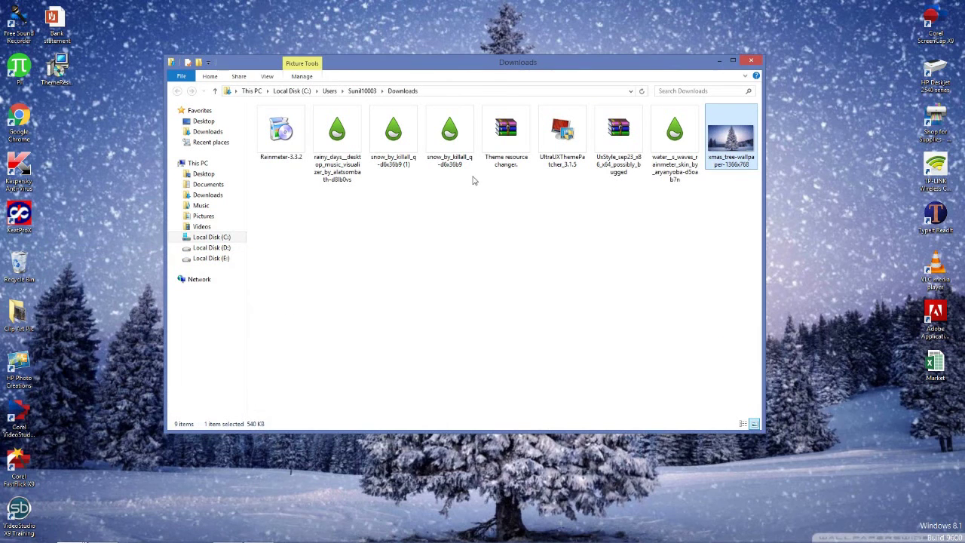
{"action": "left_click", "coordinate": [716, 60]}
{"action": "right_click", "coordinate": [356, 170]}
{"action": "left_click", "coordinate": [373, 195]}
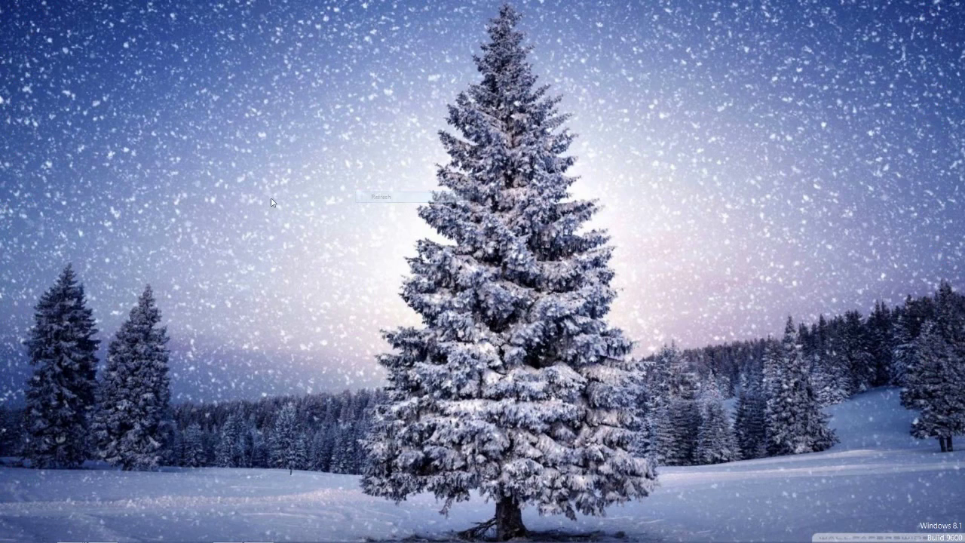
{"action": "right_click", "coordinate": [262, 199]}
{"action": "left_click", "coordinate": [280, 224]}
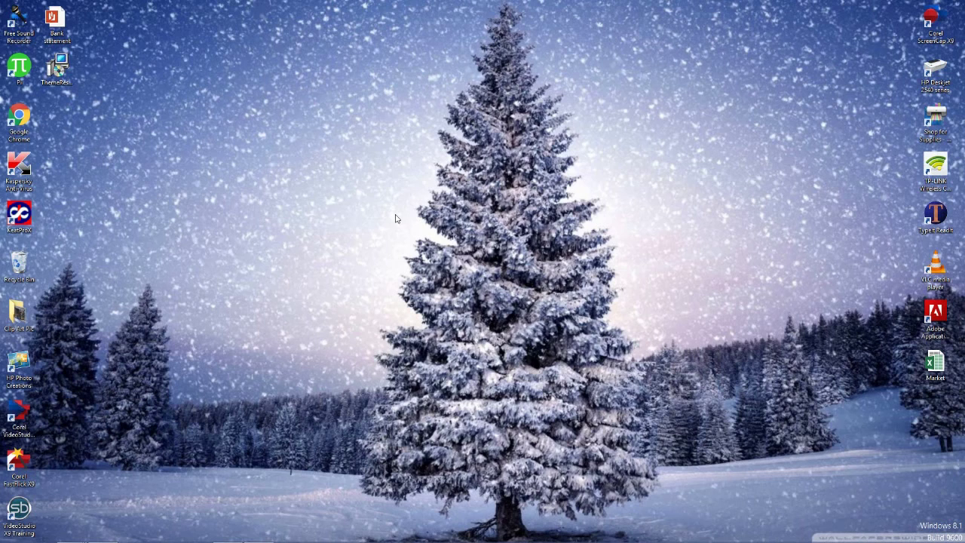
Open the Rainmeter manager and load the Snow.ini skin from the Snow folder.
{"action": "mouse_move", "coordinate": [78, 518]}
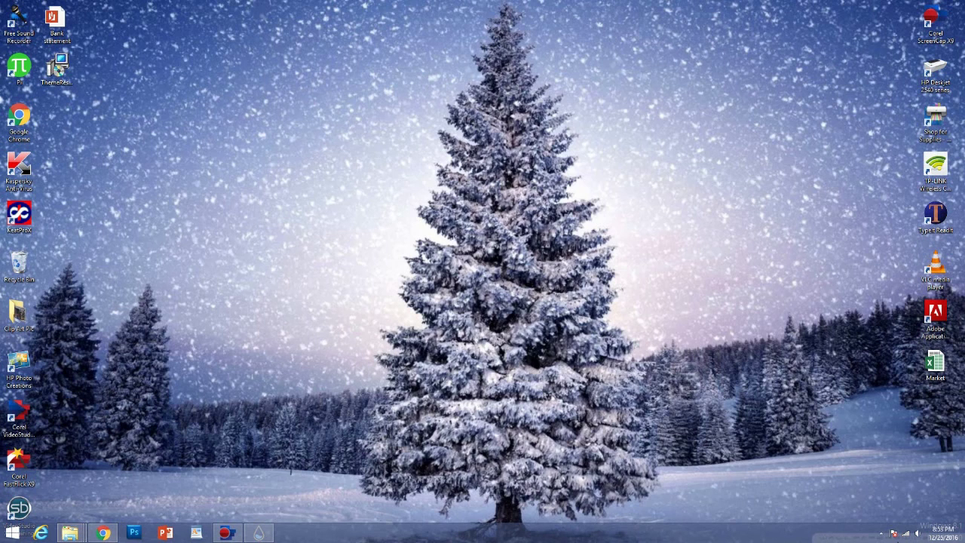
{"action": "left_click", "coordinate": [881, 535]}
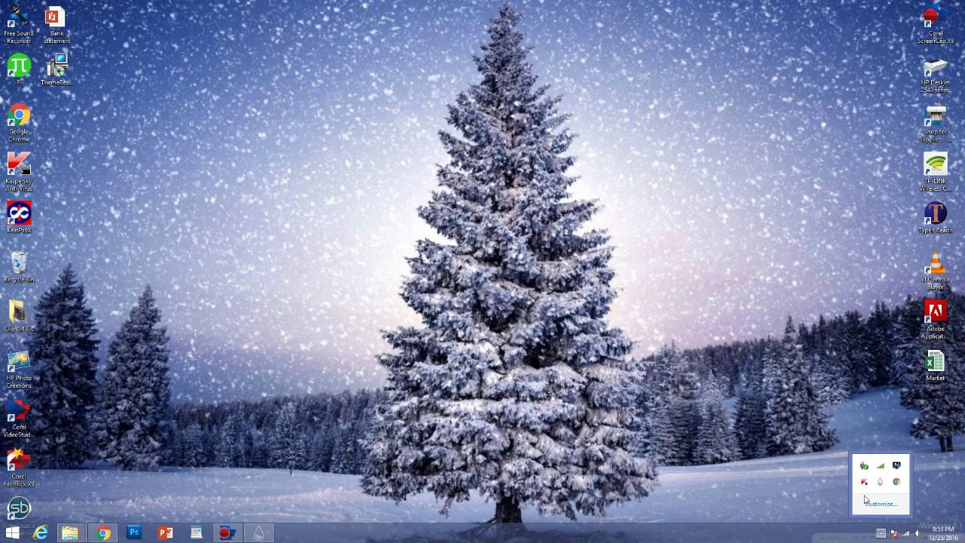
{"action": "left_click", "coordinate": [883, 485]}
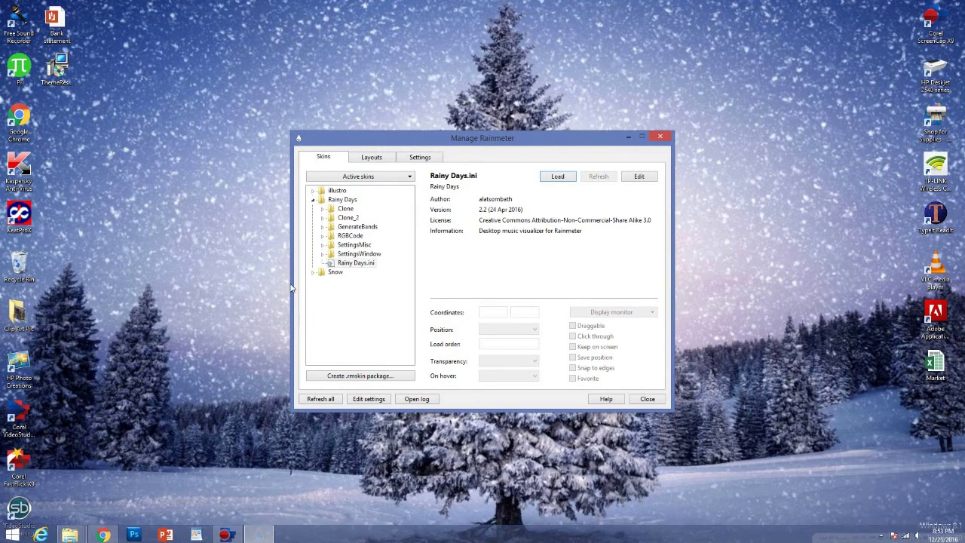
{"action": "left_click", "coordinate": [314, 272]}
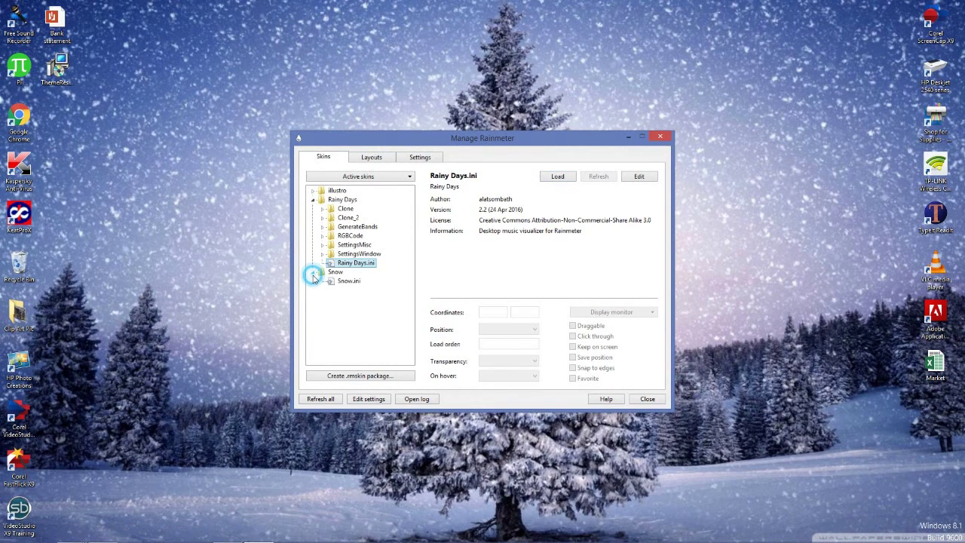
{"action": "left_click", "coordinate": [344, 283]}
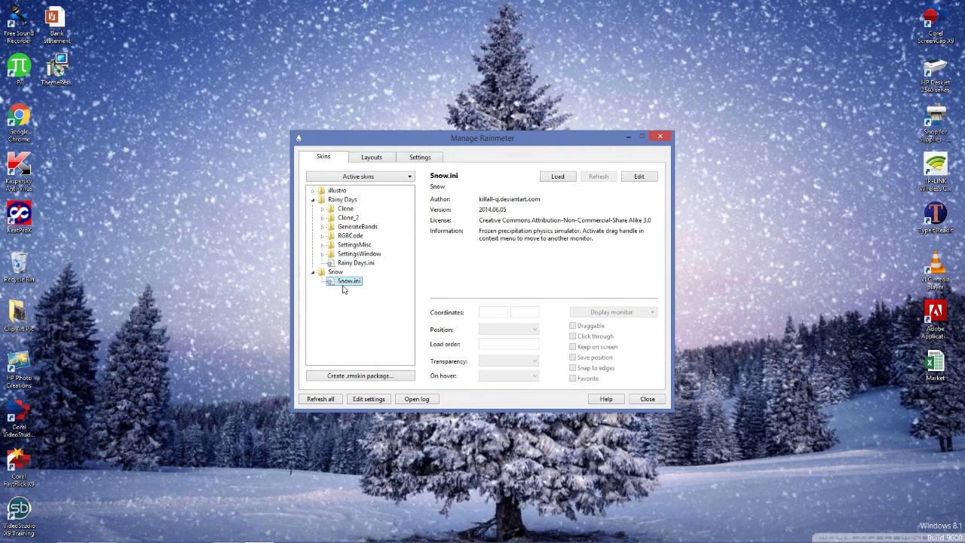
{"action": "left_click", "coordinate": [558, 176]}
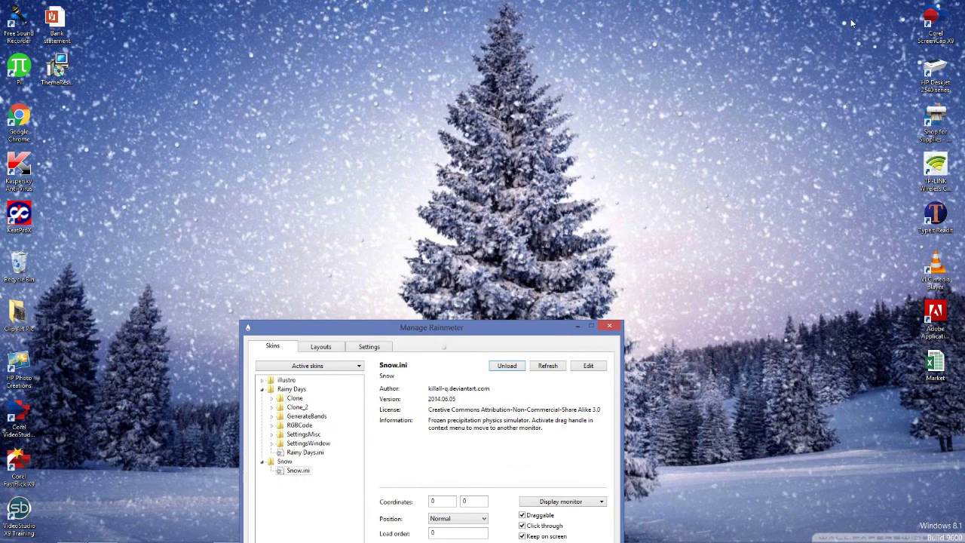
Move the Rainmeter manager window higher on the desktop and load the Rainy Days.ini skin alongside the snow.
{"action": "left_click_drag", "start_coordinate": [443, 333], "coordinate": [436, 115]}
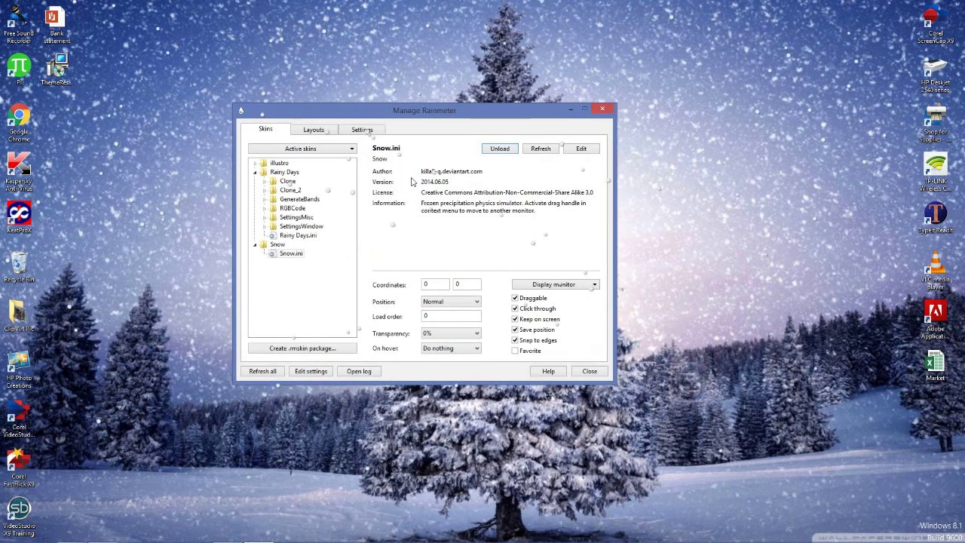
{"action": "left_click", "coordinate": [290, 235]}
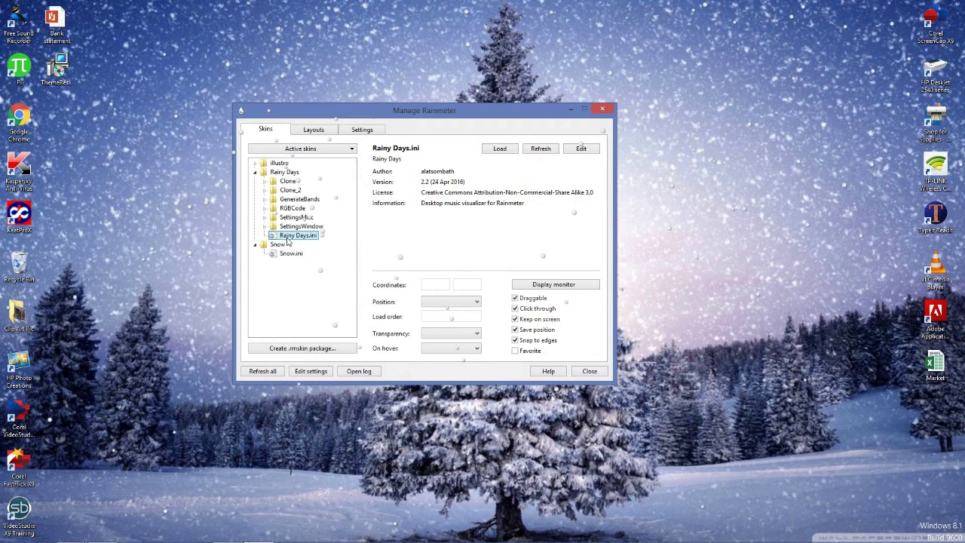
{"action": "left_click", "coordinate": [500, 149]}
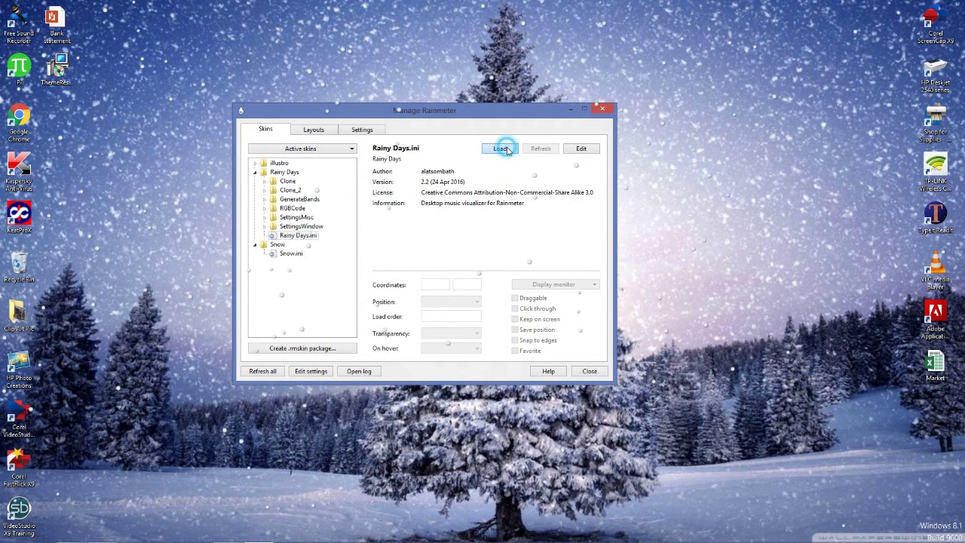